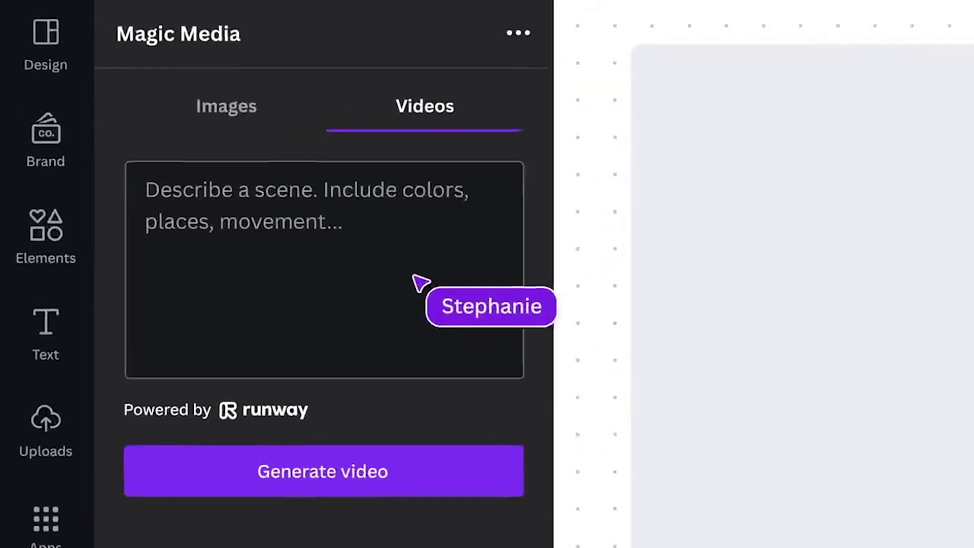
Generate an AI video from 'A vibrant jungle city' and drag it onto the page.
left_click(413, 276)
type("A vibrant")
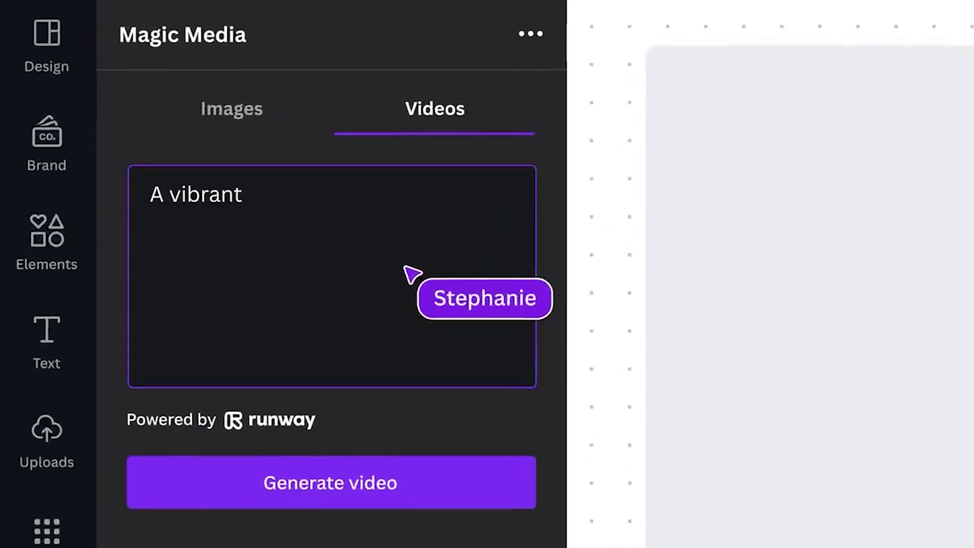
type(" jungle city")
left_click(451, 482)
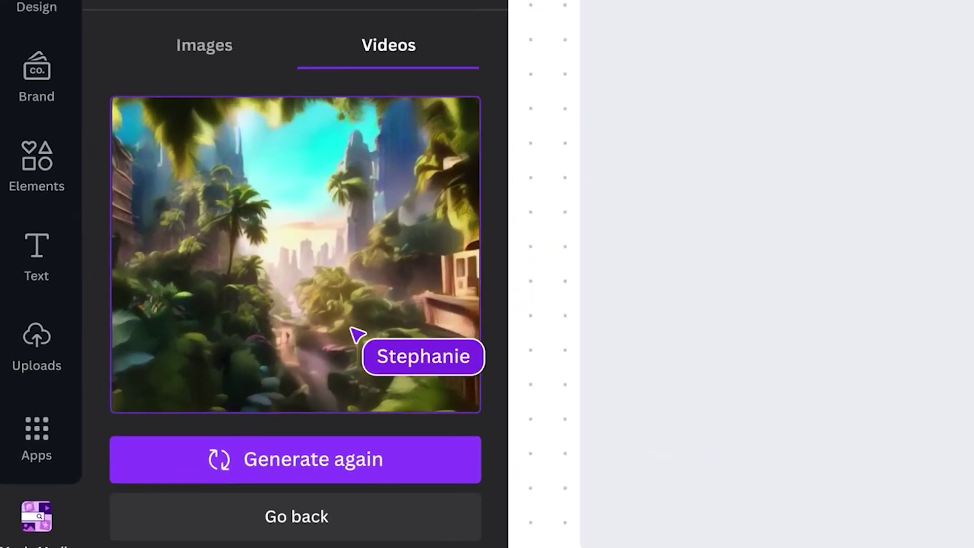
left_click_drag(272, 321, 309, 334)
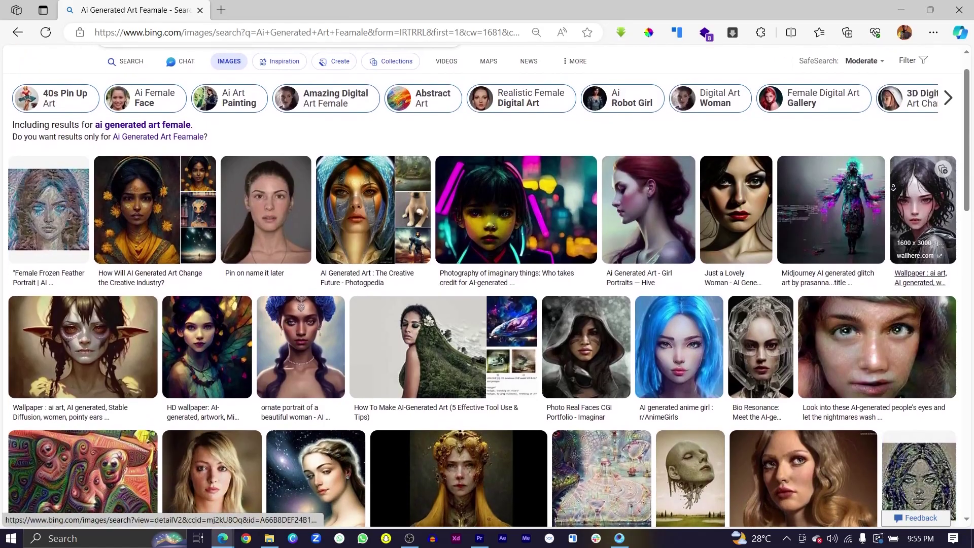
scroll(892, 199, "down", 3)
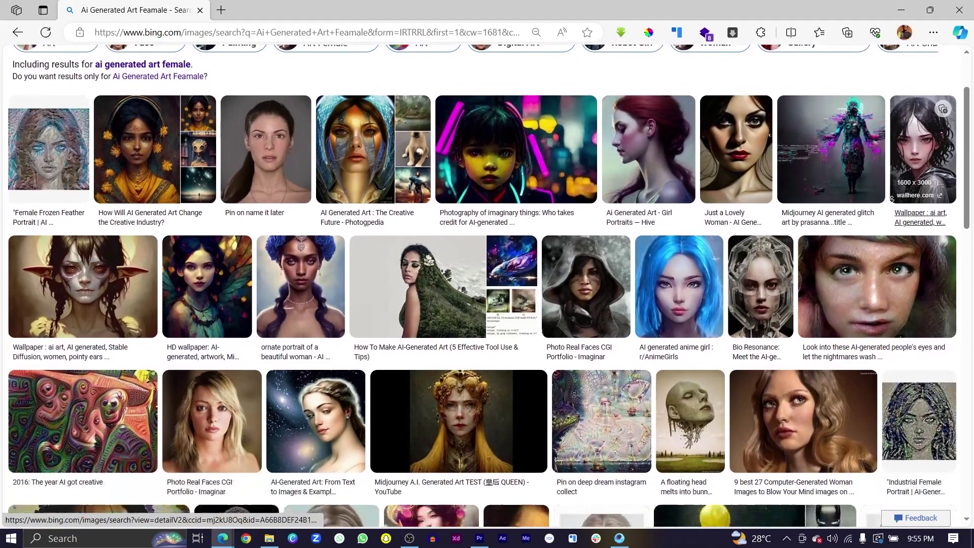
scroll(892, 200, "down", 4)
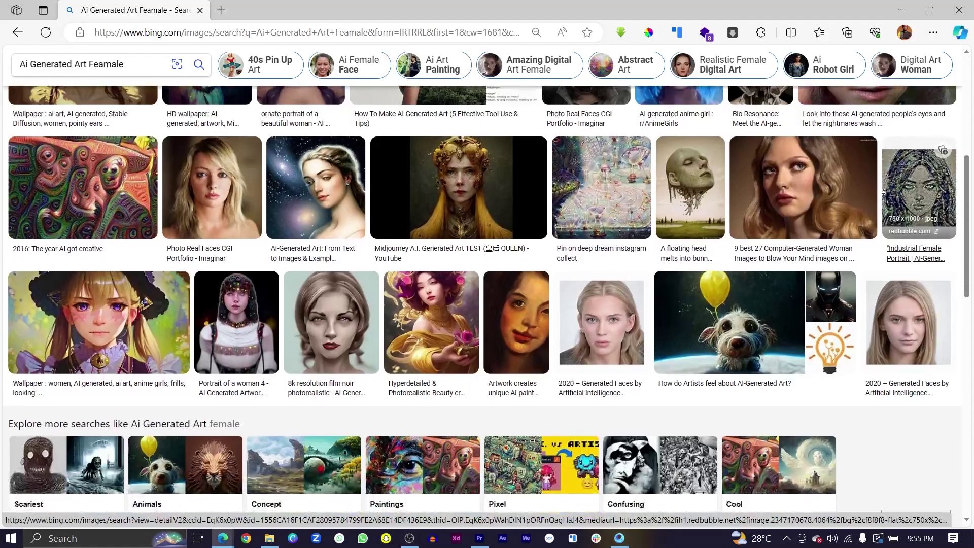
scroll(883, 192, "down", 3)
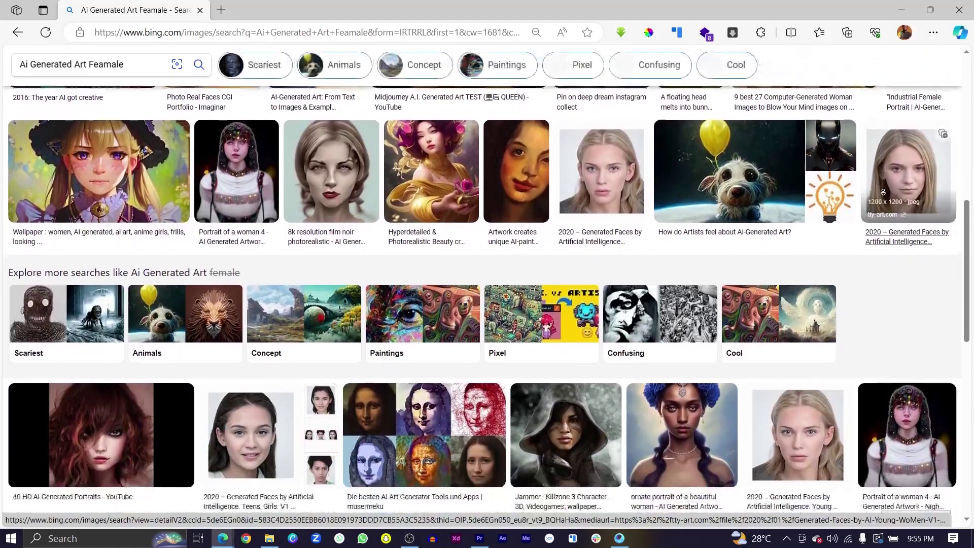
scroll(883, 192, "down", 3)
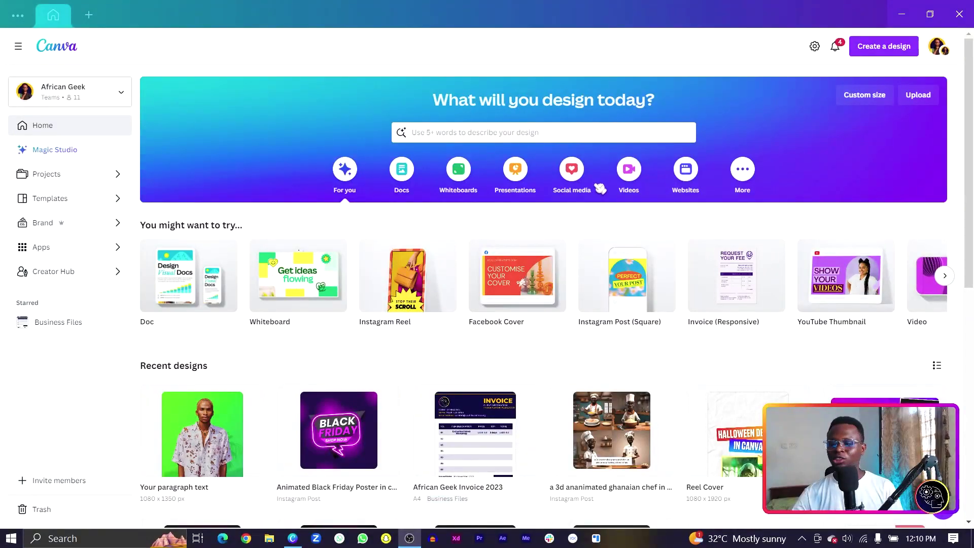
Start a blank Instagram Post (Square) design and show the Elements library.
left_click(881, 45)
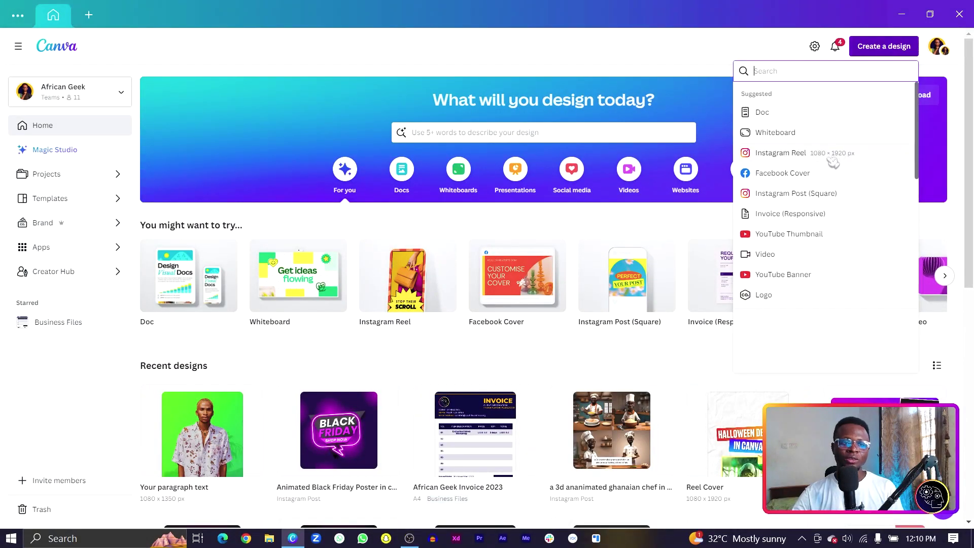
left_click(811, 194)
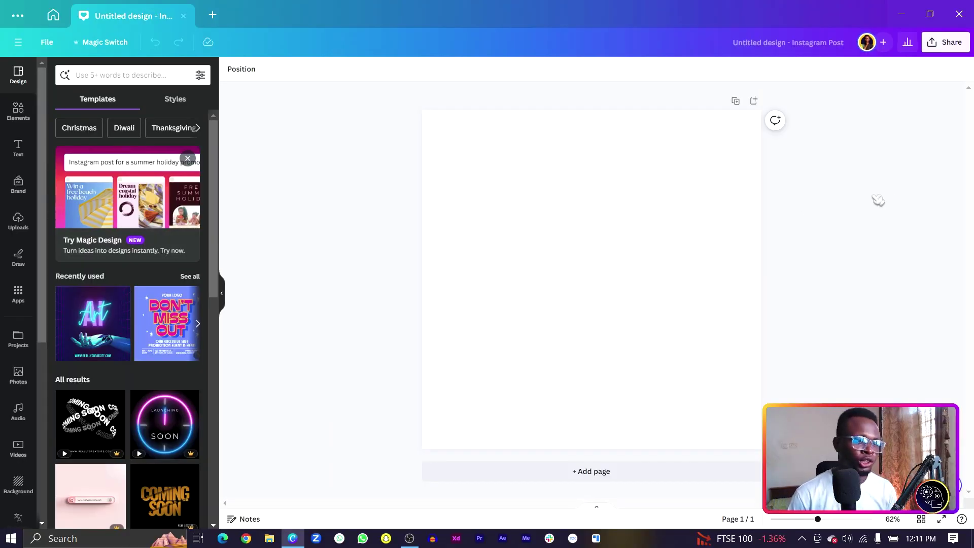
left_click(20, 116)
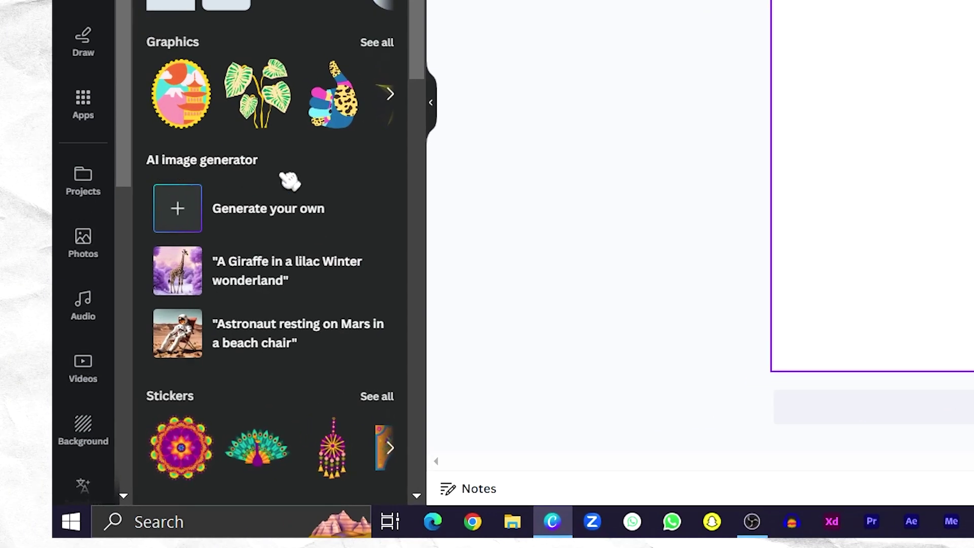
Generate AI images of an animated Ghanaian chef holding fufu in a kitchen, wearing kente.
left_click(182, 210)
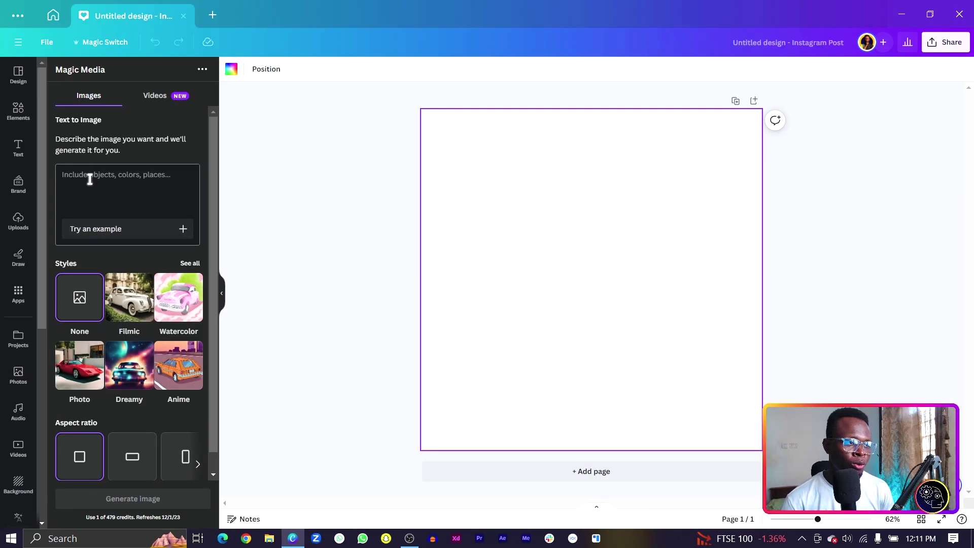
type("an animated ")
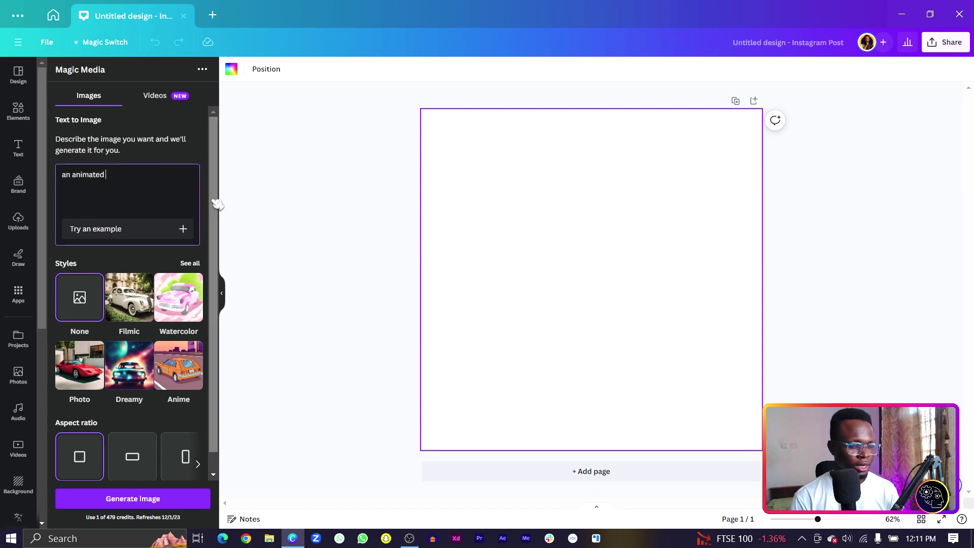
type("ghanaian chef holding a bowl of fufu in a ghanaian kitchen and wearing kente")
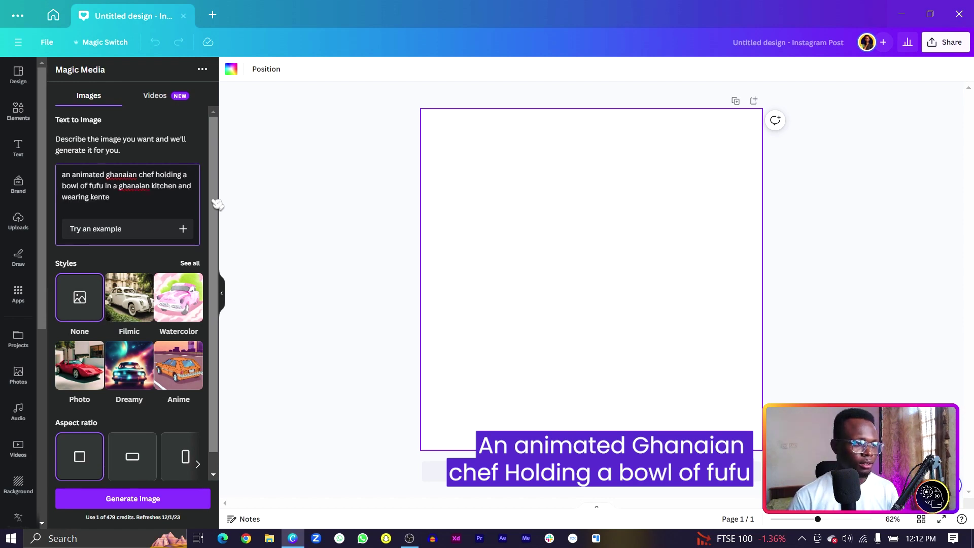
left_click(144, 501)
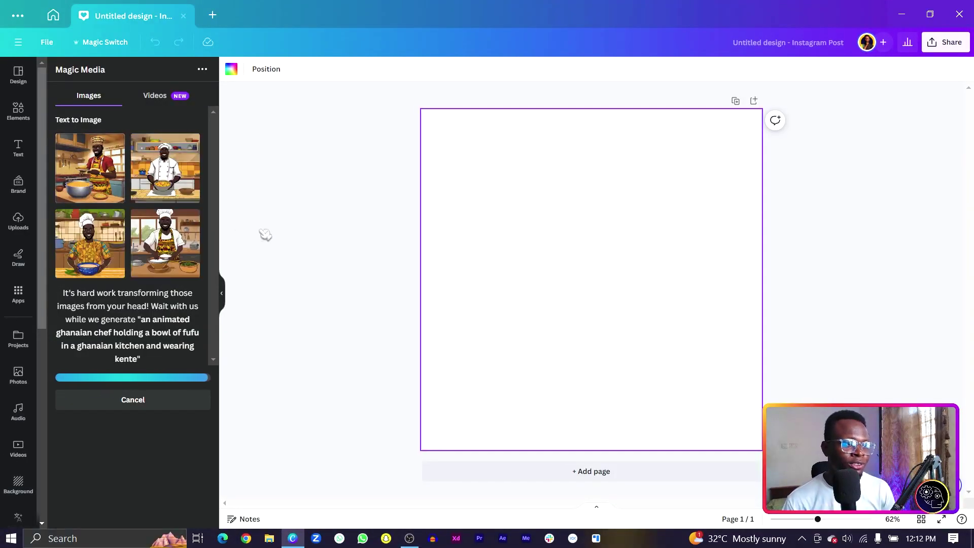
Shrink one chef image to a top-left quarter and duplicate it into a 2x2 grid.
left_click_drag(589, 329, 513, 255)
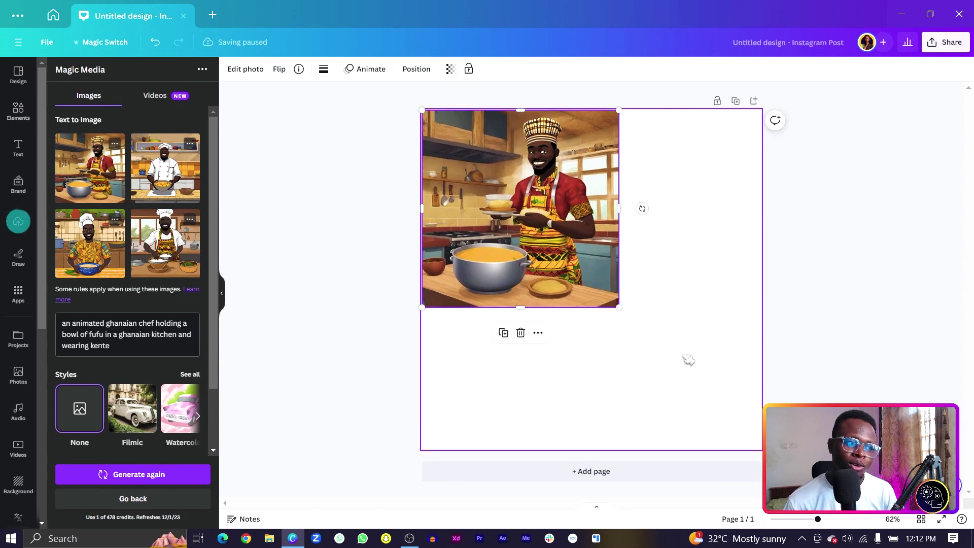
left_click_drag(618, 307, 679, 226)
key("ctrl+d")
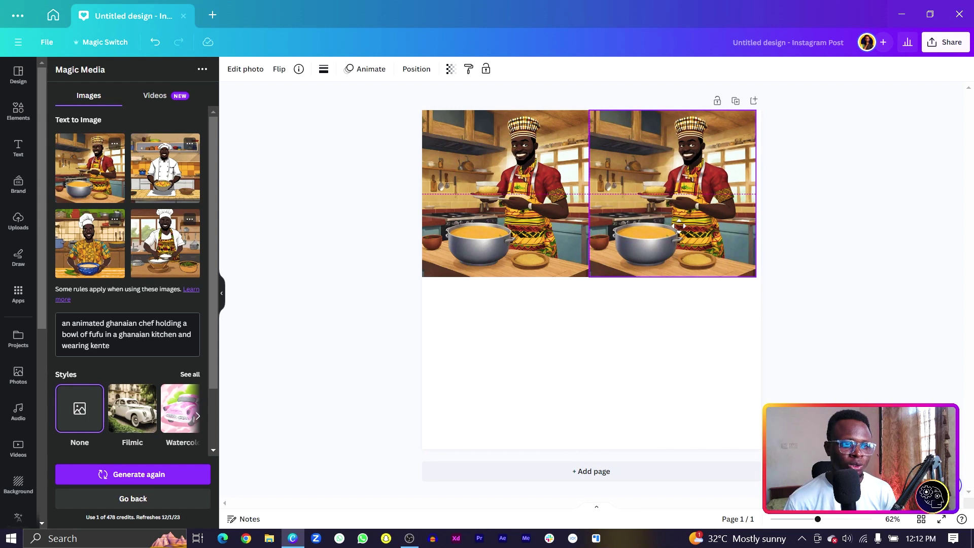
left_click_drag(739, 355, 511, 244)
key("ctrl+d")
left_click_drag(755, 287, 723, 415)
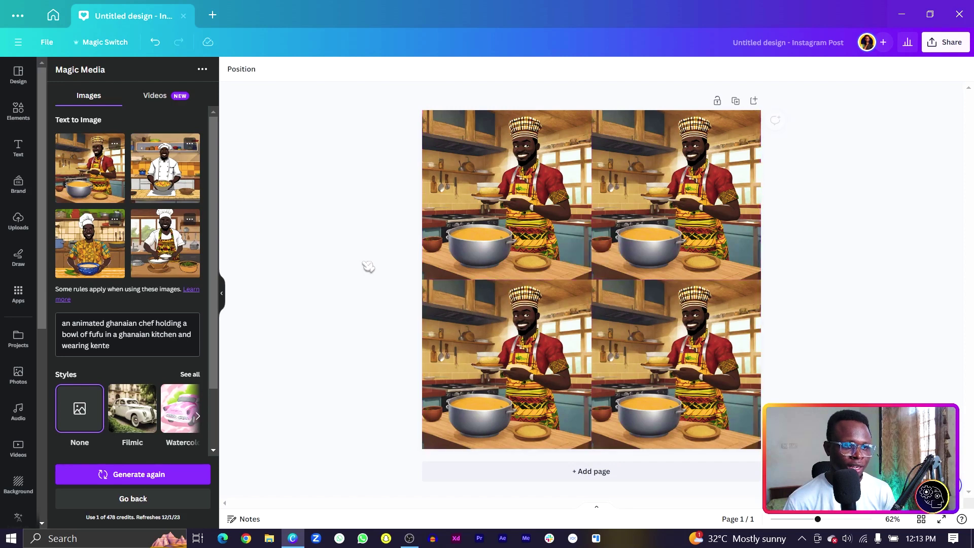
Replace the top-right, bottom-left and bottom-right copies with the other three chef variations.
left_click_drag(166, 168, 676, 195)
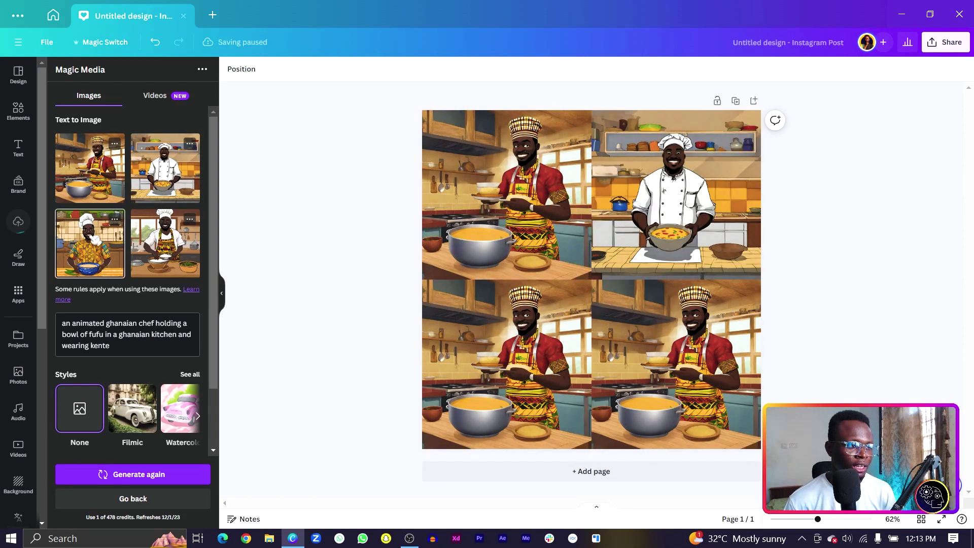
left_click_drag(89, 244, 505, 392)
left_click_drag(165, 244, 684, 359)
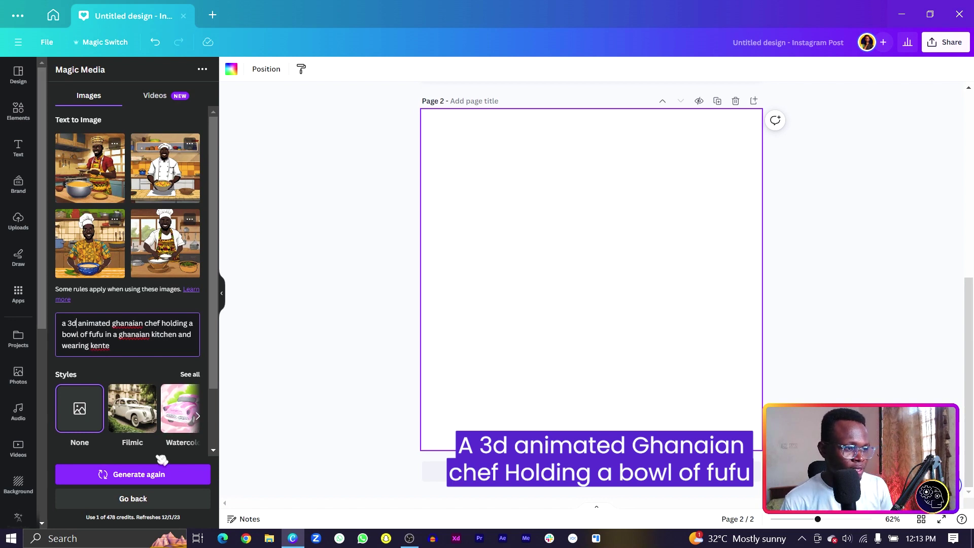
Generate new images from the revised 3D animated Ghanaian chef prompt.
left_click(139, 475)
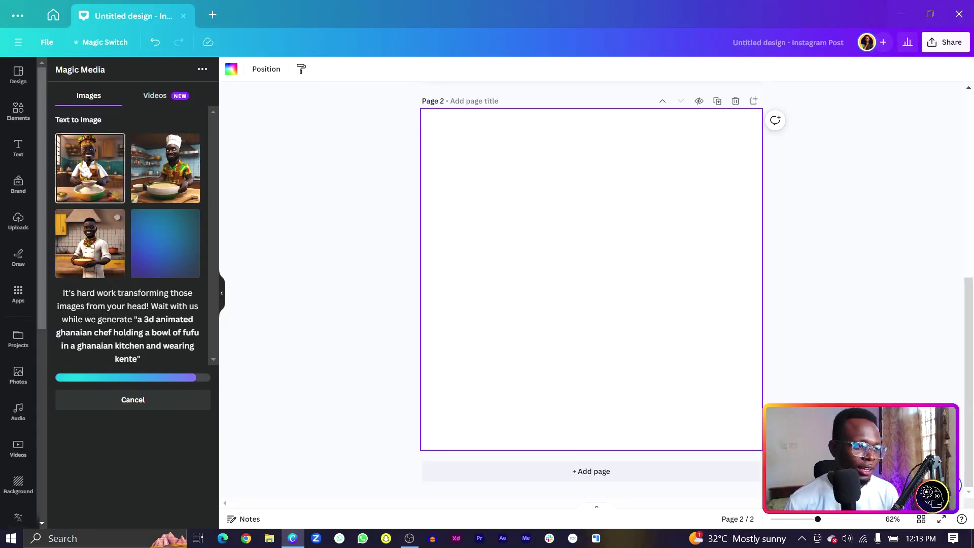
left_click(93, 198)
left_click_drag(654, 352, 586, 281)
key("ctrl+z")
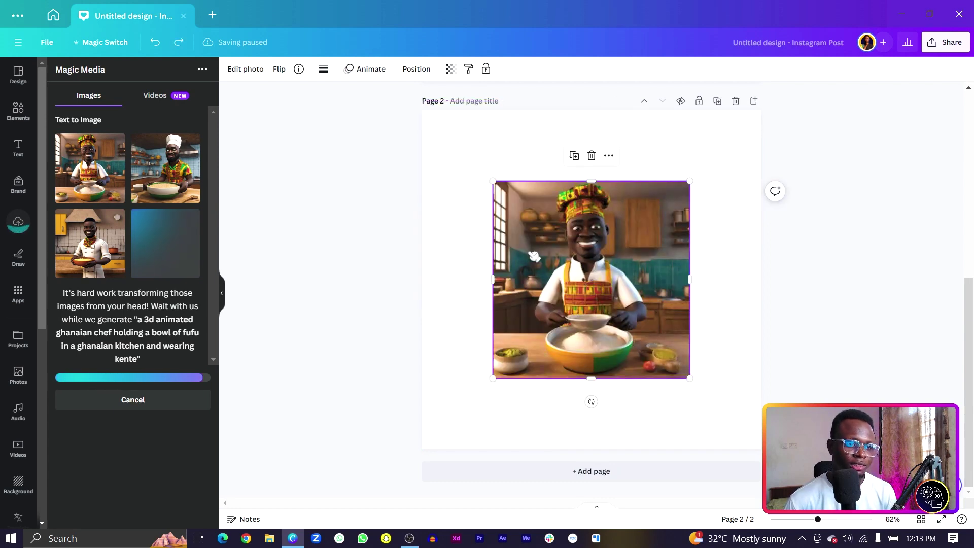
key("ctrl+z")
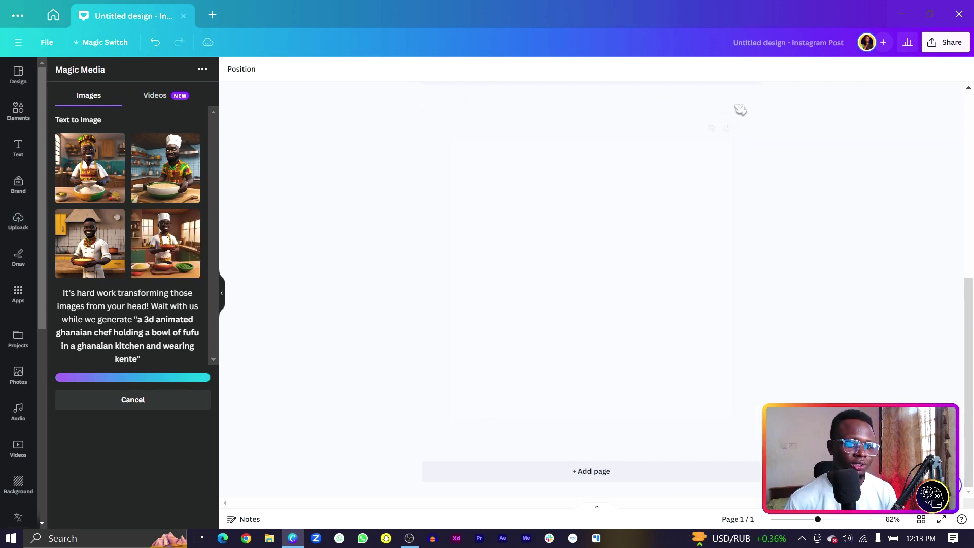
Duplicate the chef grid page and fill its four cells with the 3D chef images.
left_click(735, 100)
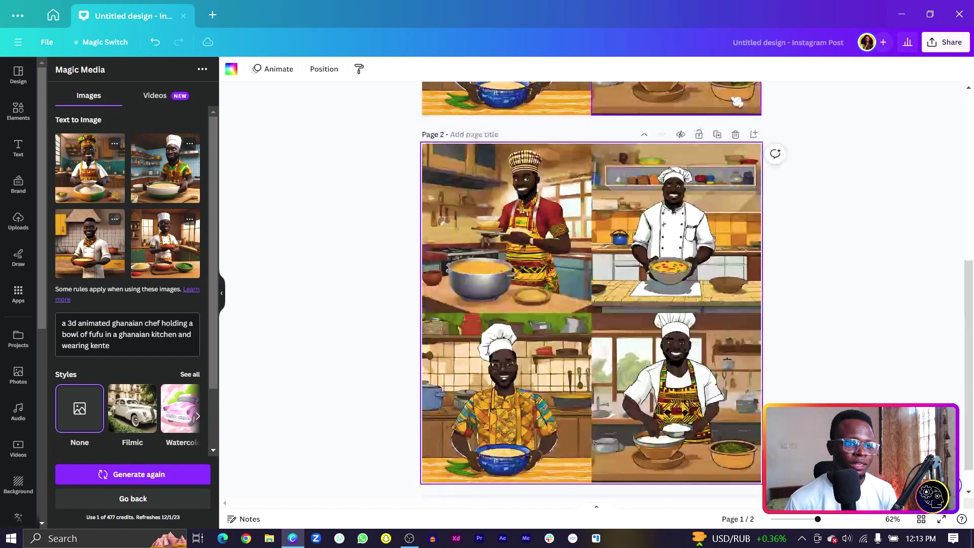
left_click_drag(128, 164, 443, 196)
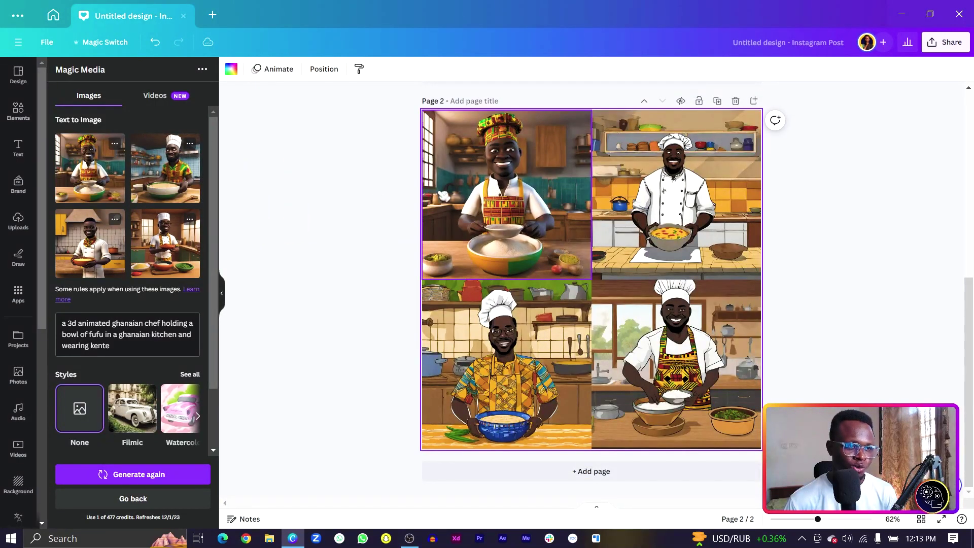
left_click_drag(166, 168, 675, 195)
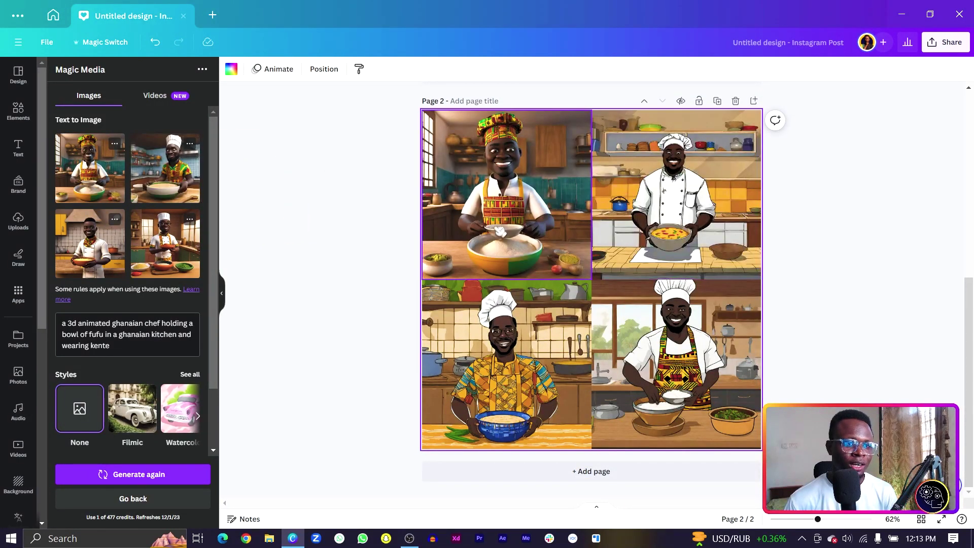
left_click_drag(72, 245, 507, 362)
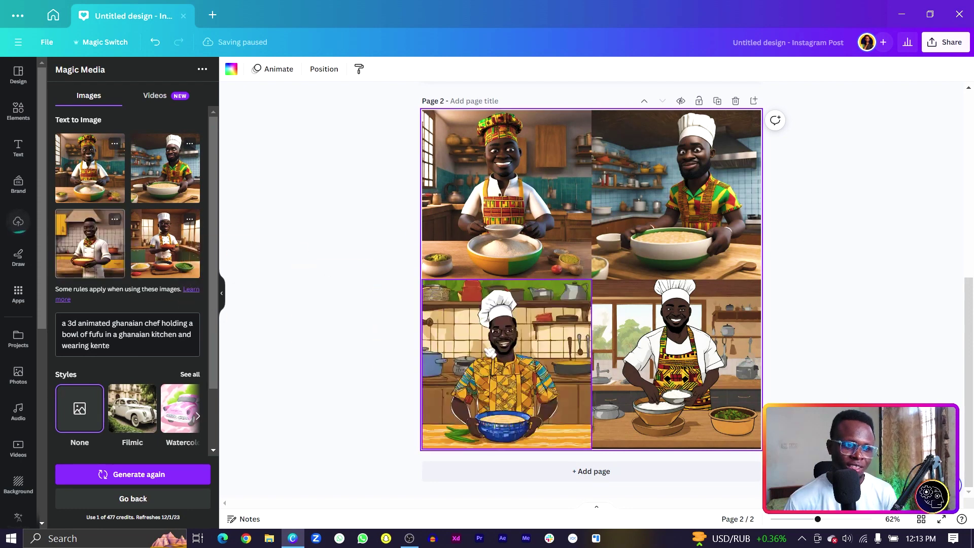
left_click_drag(211, 245, 742, 341)
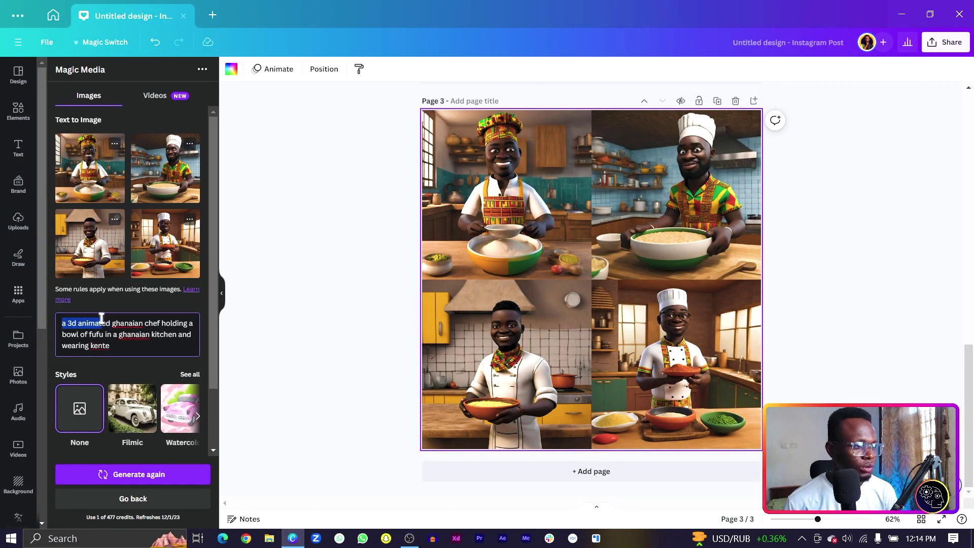
Select the prompt's opening words to rewrite it as the 3D Ghanaian beach lady description.
left_click_drag(91, 317, 138, 315)
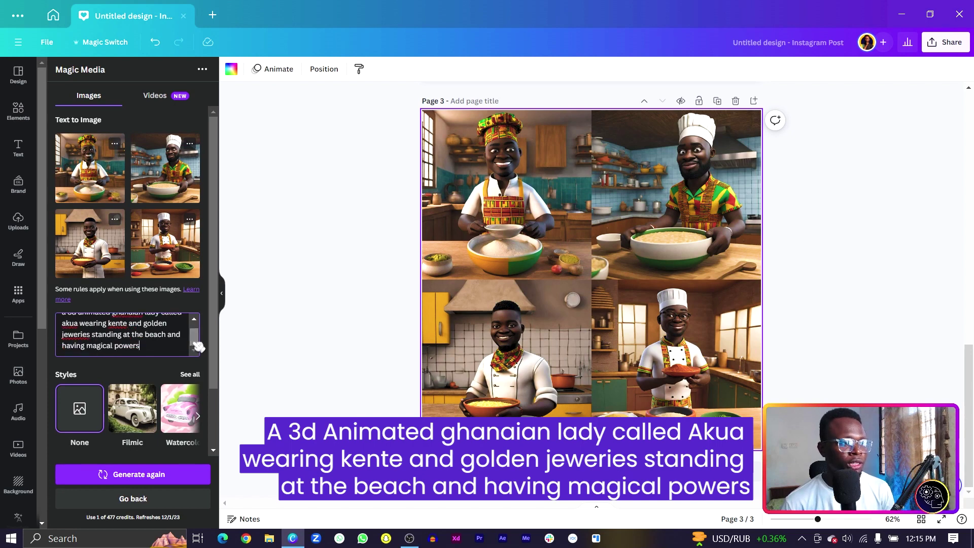
Generate beach-lady images and place two in page 3's top-left and top-right cells.
left_click(136, 475)
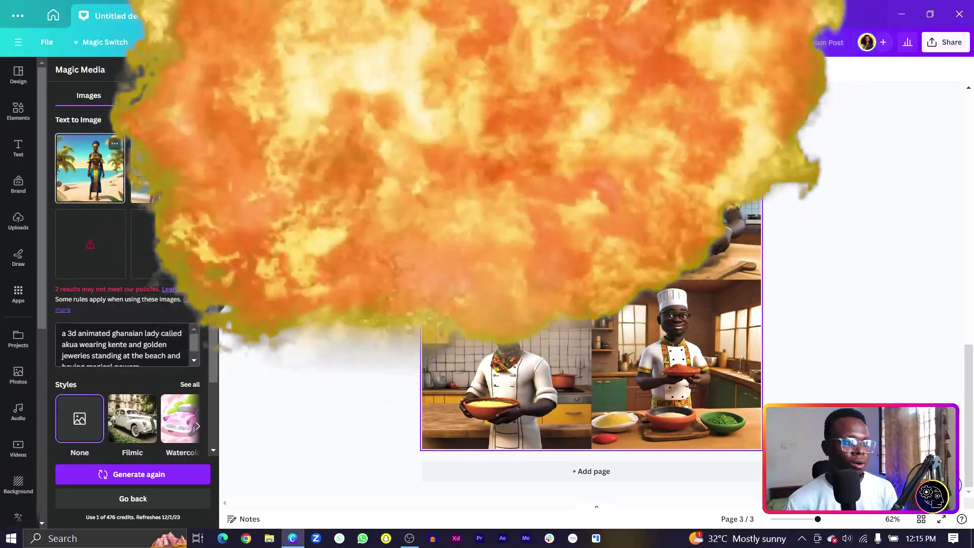
left_click(598, 506)
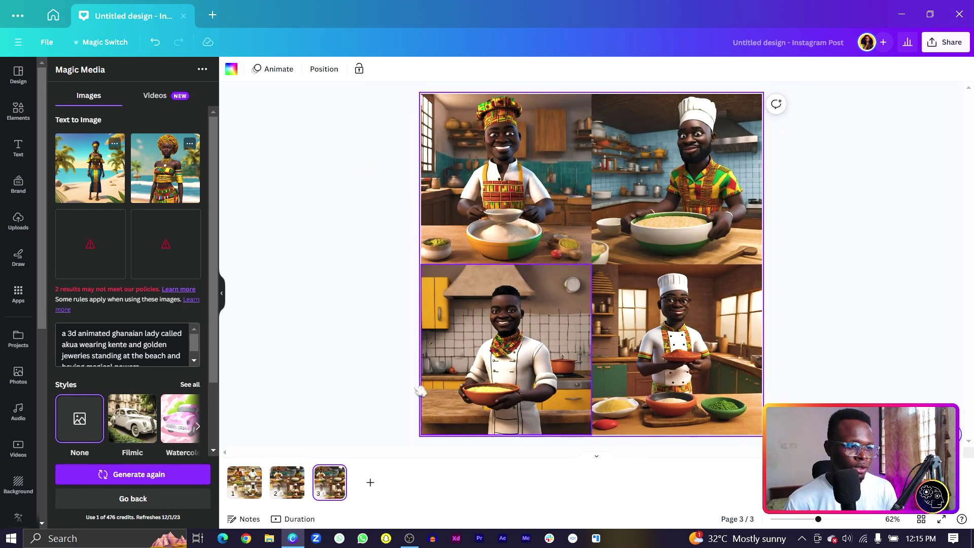
left_click_drag(73, 177, 520, 246)
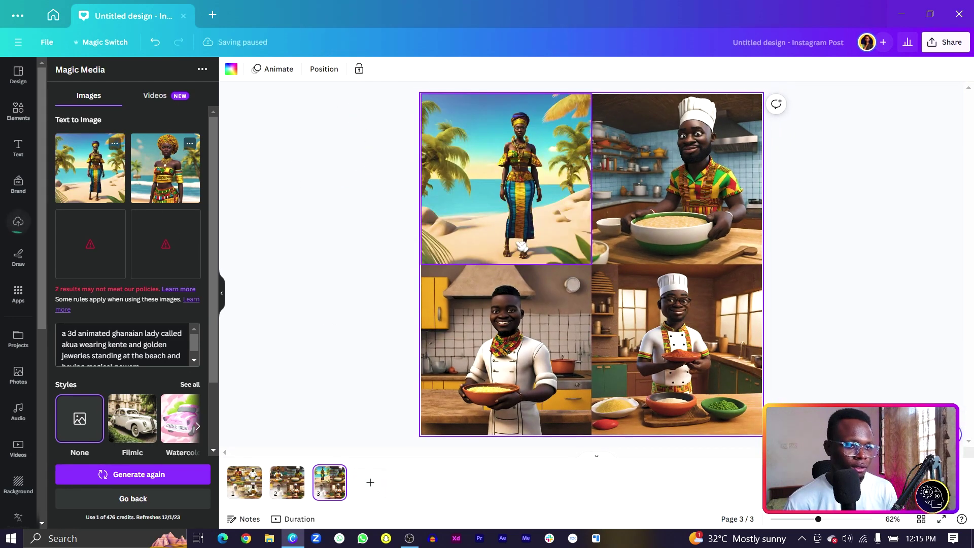
left_click_drag(136, 171, 670, 237)
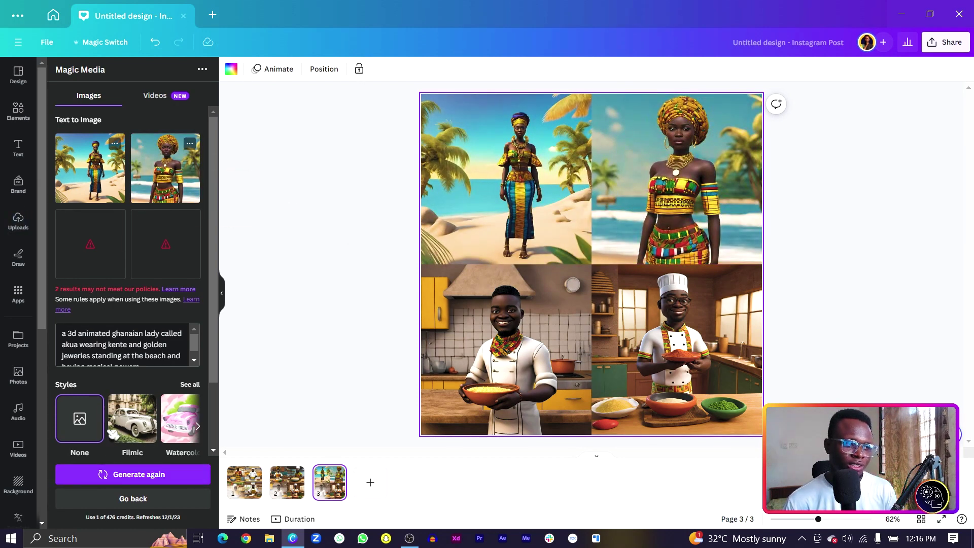
Generate a fresh set and fill the bottom-left, bottom-right and top-left cells.
left_click(129, 475)
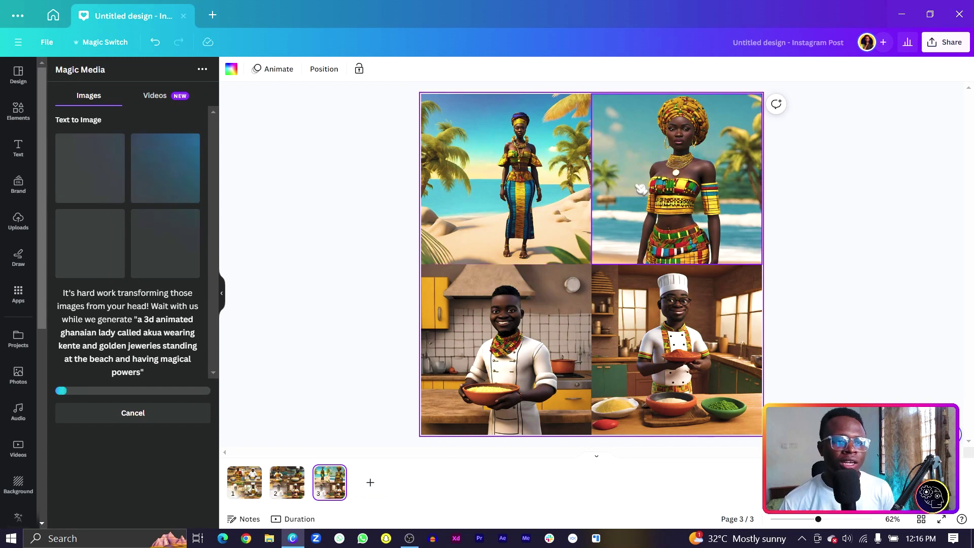
left_click_drag(94, 173, 439, 319)
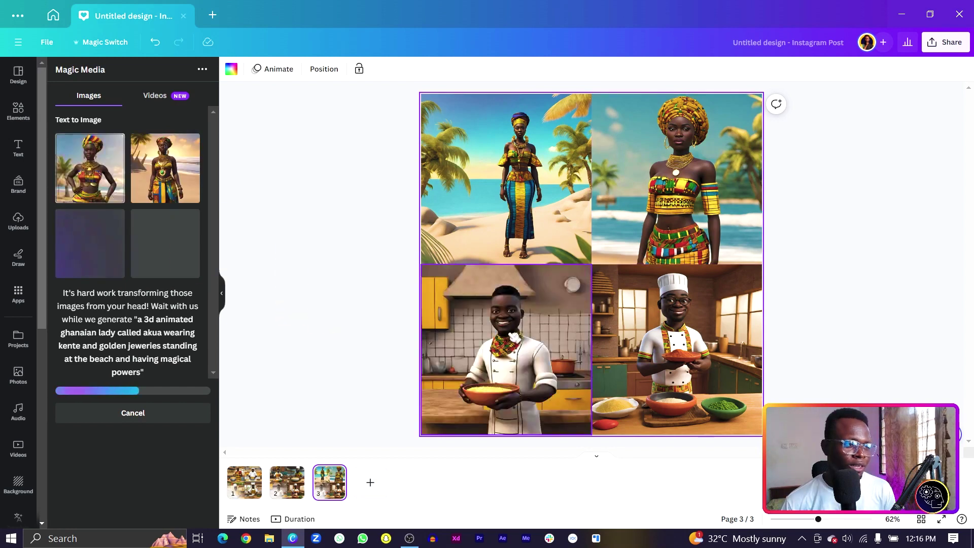
left_click_drag(165, 167, 666, 340)
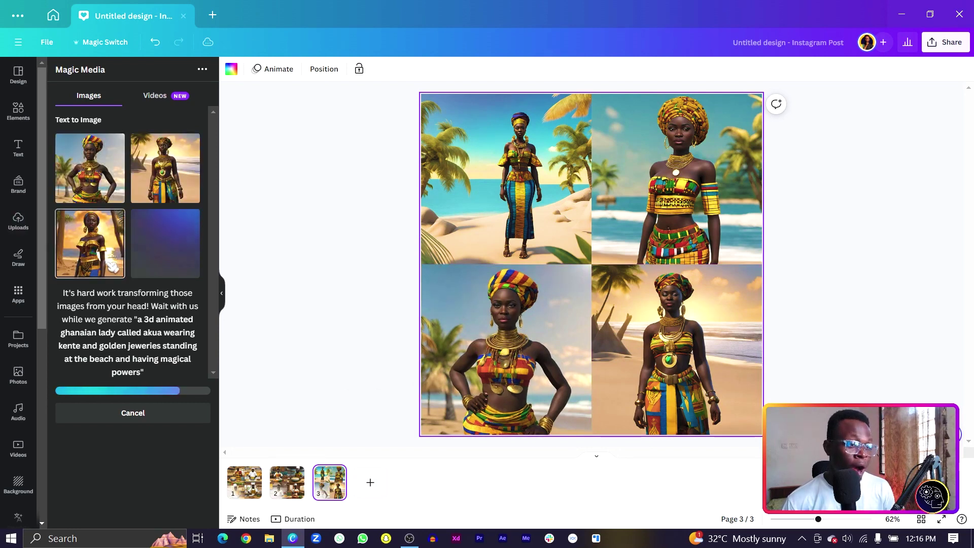
left_click_drag(113, 267, 466, 219)
Add the fourth beach-lady result and shrink it to 489 × 489 over the grid centre.
left_click(165, 244)
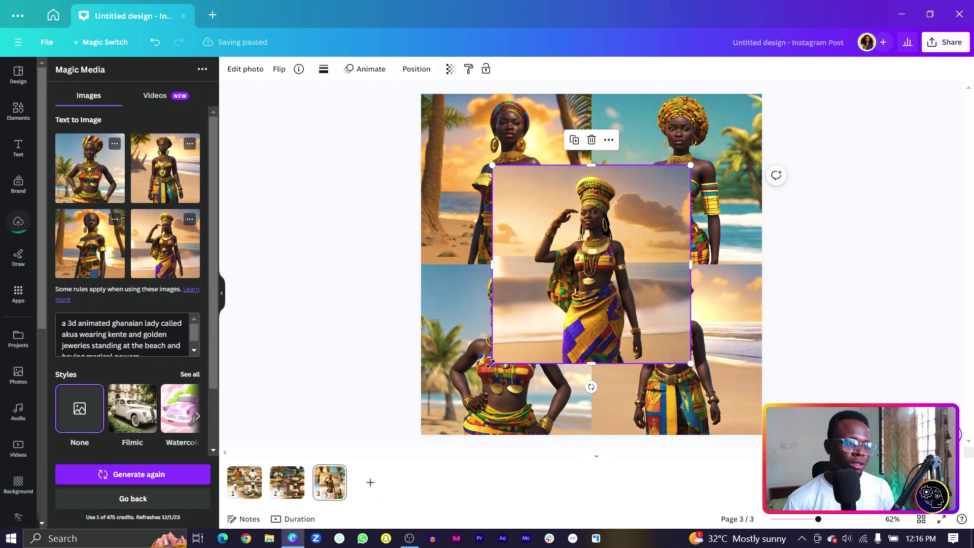
left_click_drag(490, 362, 539, 366)
left_click(332, 320)
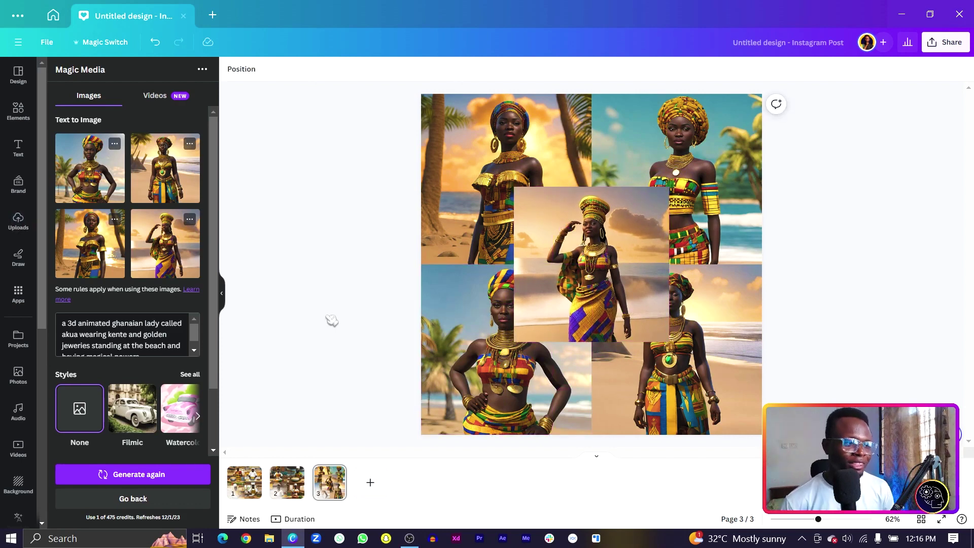
Drop the beach-lady prompt onto page 3 as a text caption near the bottom.
triple_click(134, 350)
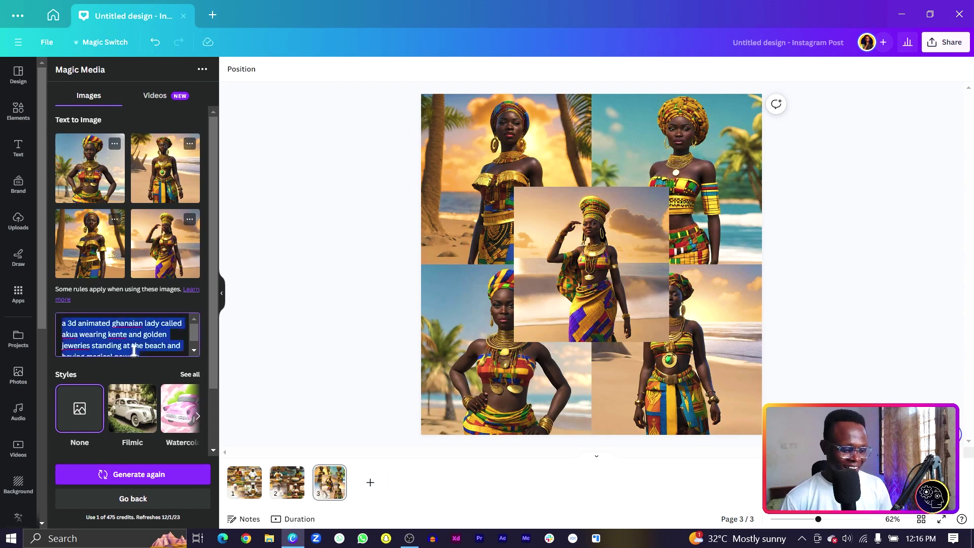
left_click(312, 337)
left_click_drag(319, 337, 501, 312)
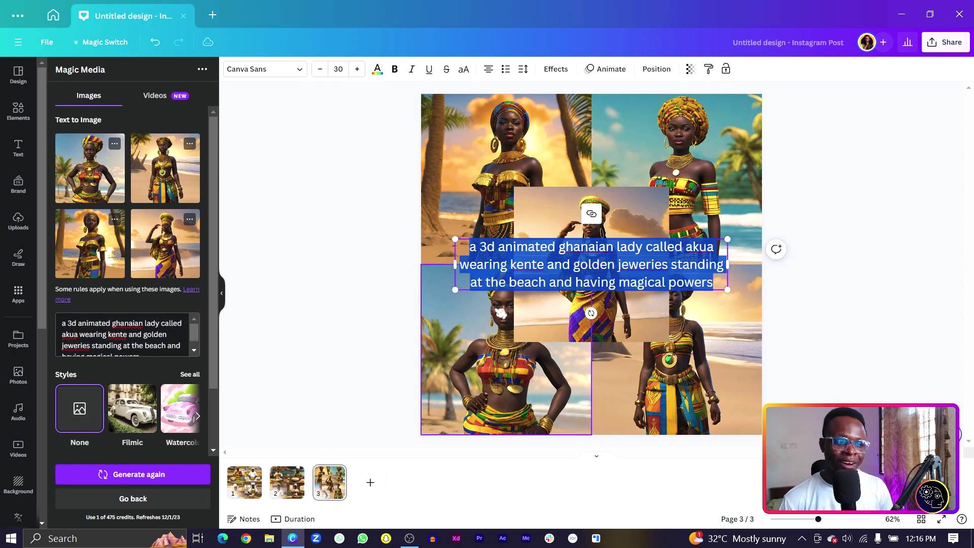
left_click_drag(580, 271, 580, 395)
left_click(410, 289)
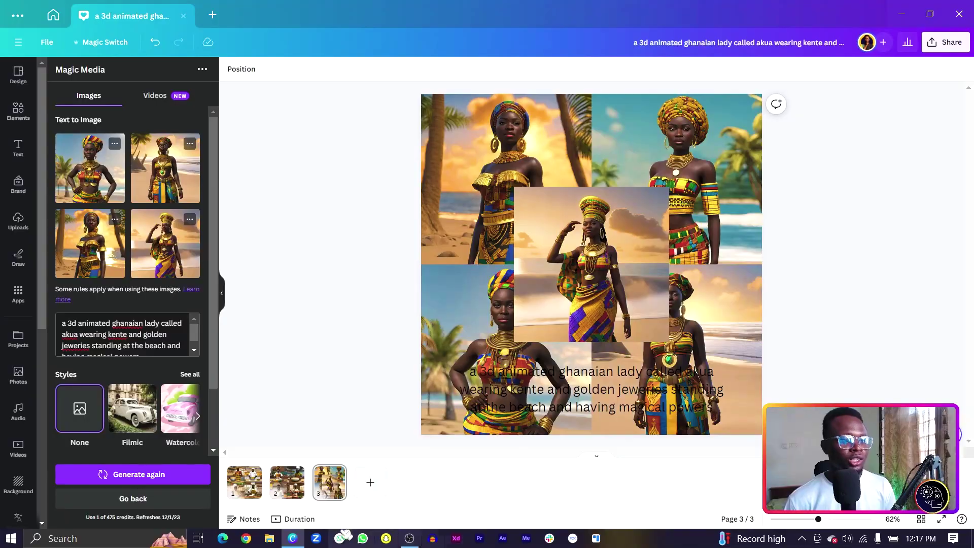
Duplicate page 3 as page 4 and delete its centre image.
left_click(803, 145)
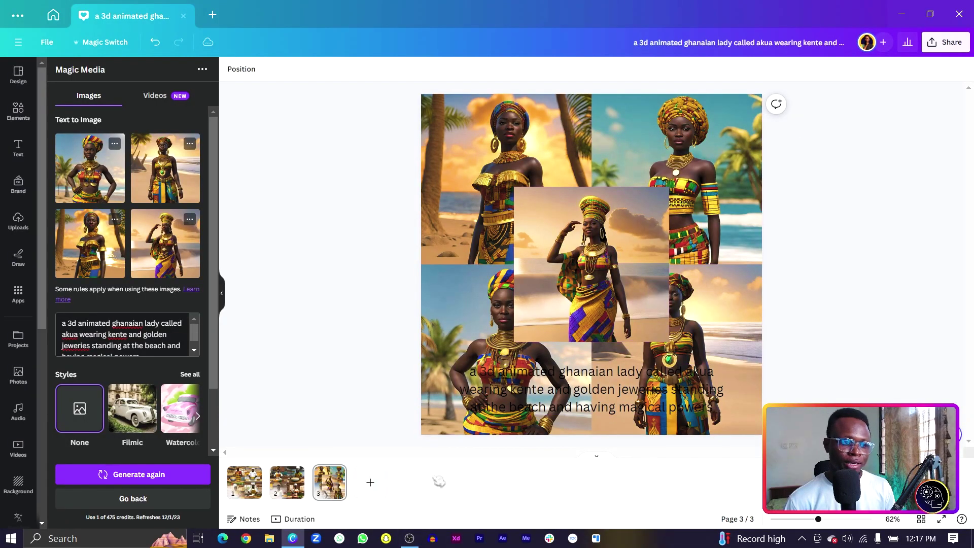
left_click(338, 484)
key("ctrl+d")
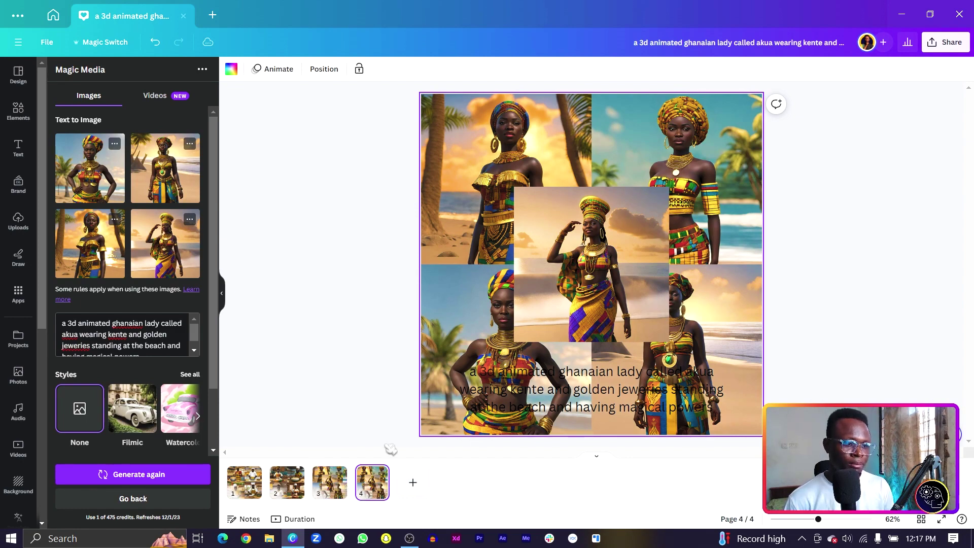
left_click(588, 277)
key("Delete")
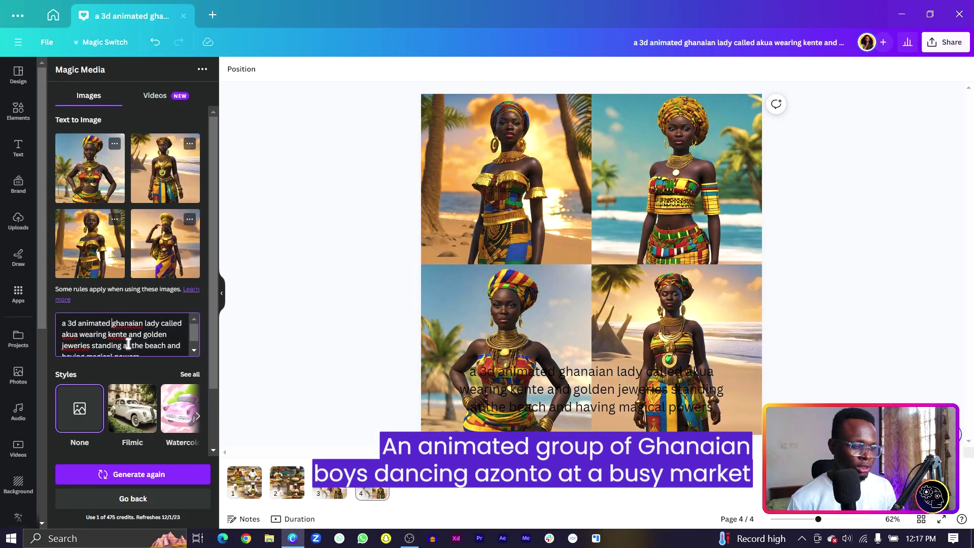
Replace the prompt with the Ghanaian boys dancing azonto at a market description and generate.
type("group of g")
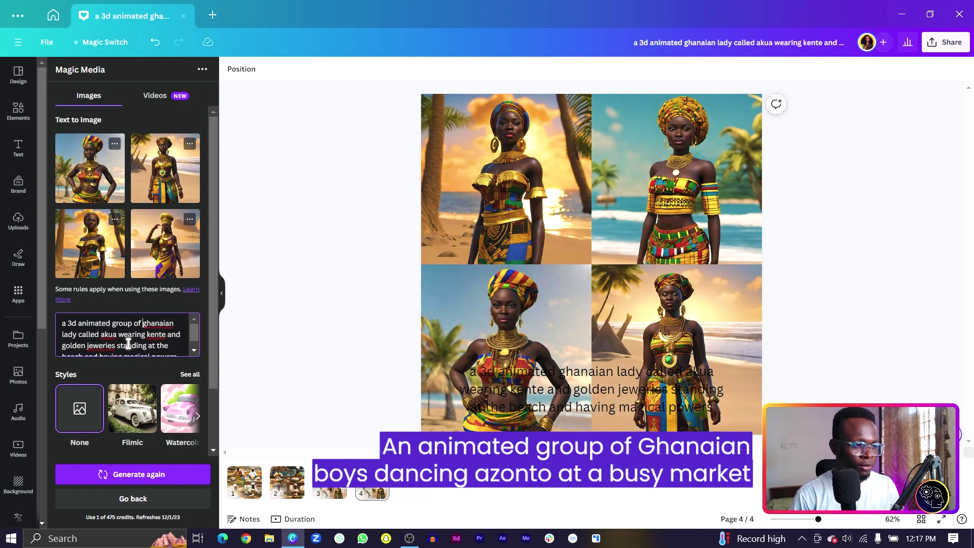
key("ctrl+a")
type("a 3d animated group of ghanaian boys dancing azonto at a busy market")
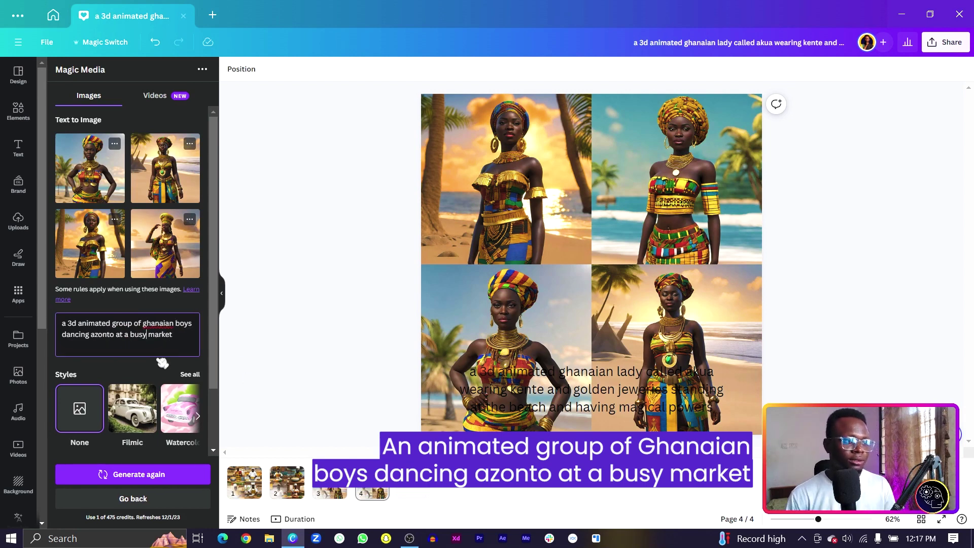
left_click(135, 473)
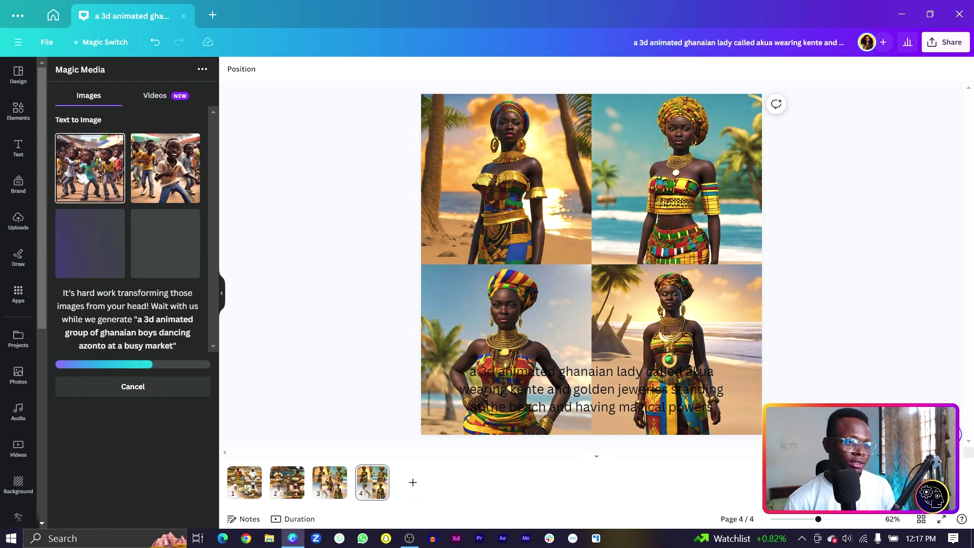
Place boys-dancing images into the top-left and another grid cell, then start editing the prompt.
left_click_drag(90, 168, 487, 165)
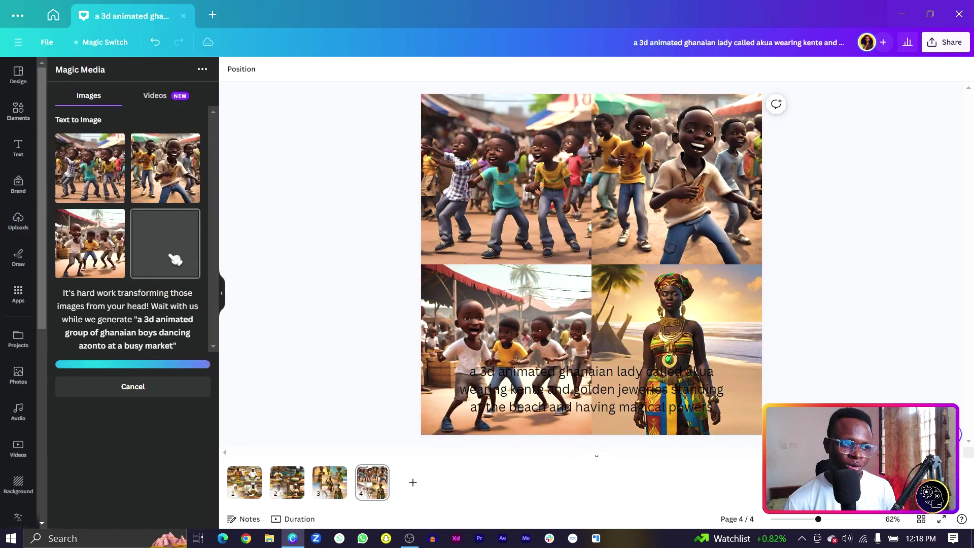
left_click_drag(170, 253, 568, 318)
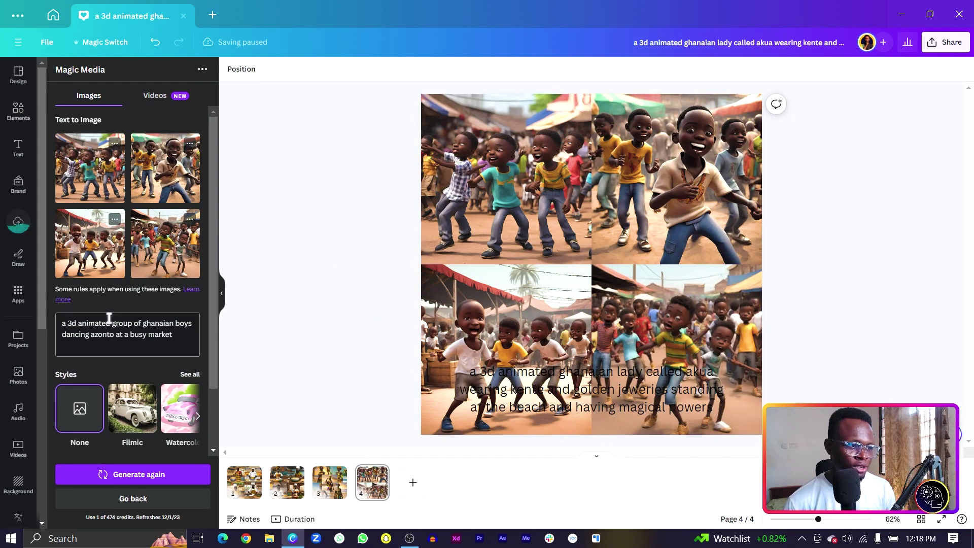
left_click(177, 332)
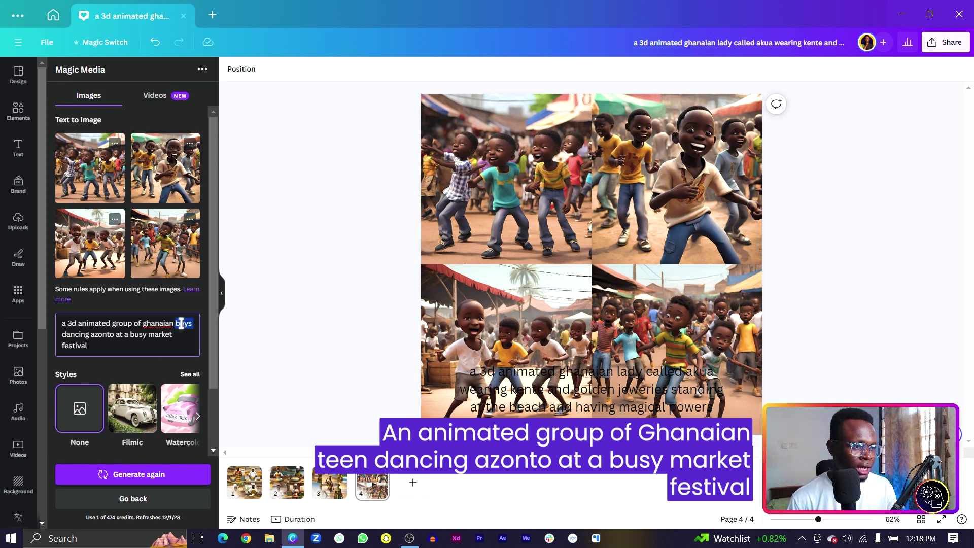
Regenerate the images for Ghanaian teens dancing azonto and duplicate page 4 as page 5.
type("teen")
key("Return")
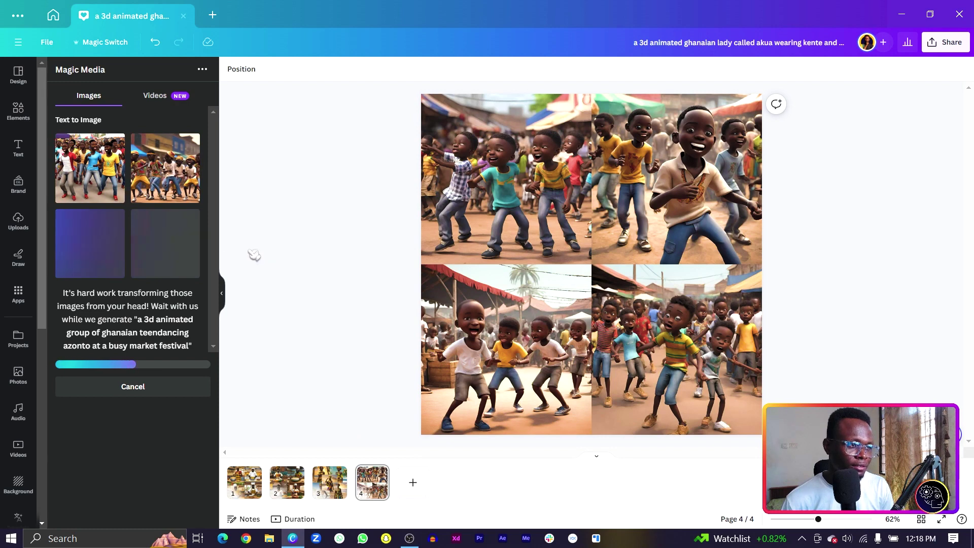
key("ctrl+d")
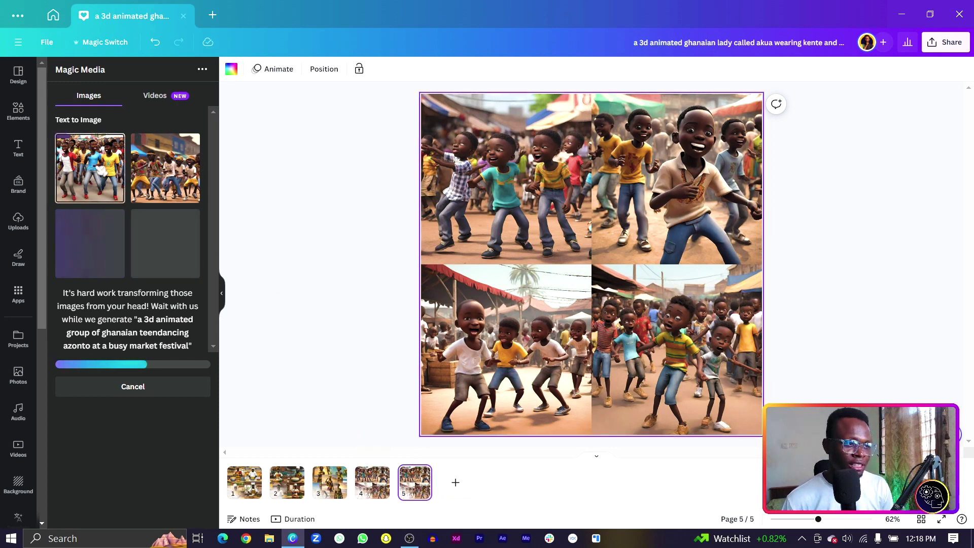
Fill page 5's four grid cells with the teen dancing images, then add a blank page 6.
left_click_drag(89, 168, 507, 203)
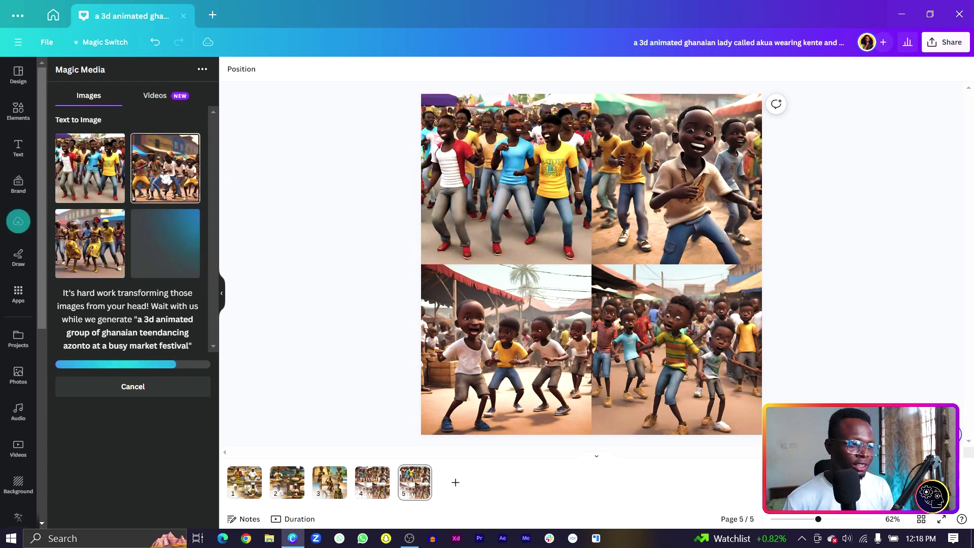
left_click_drag(165, 167, 675, 177)
left_click_drag(89, 244, 525, 394)
left_click_drag(165, 243, 654, 406)
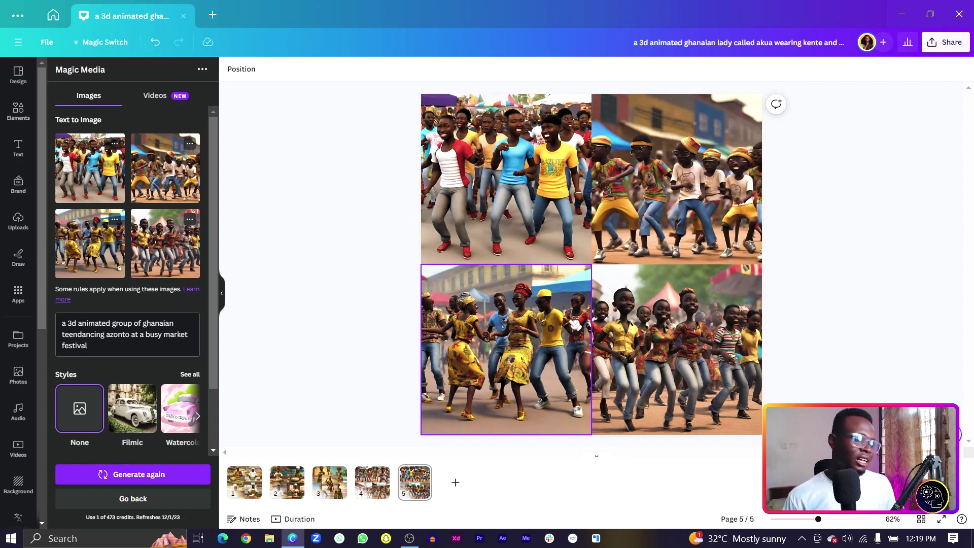
left_click(460, 493)
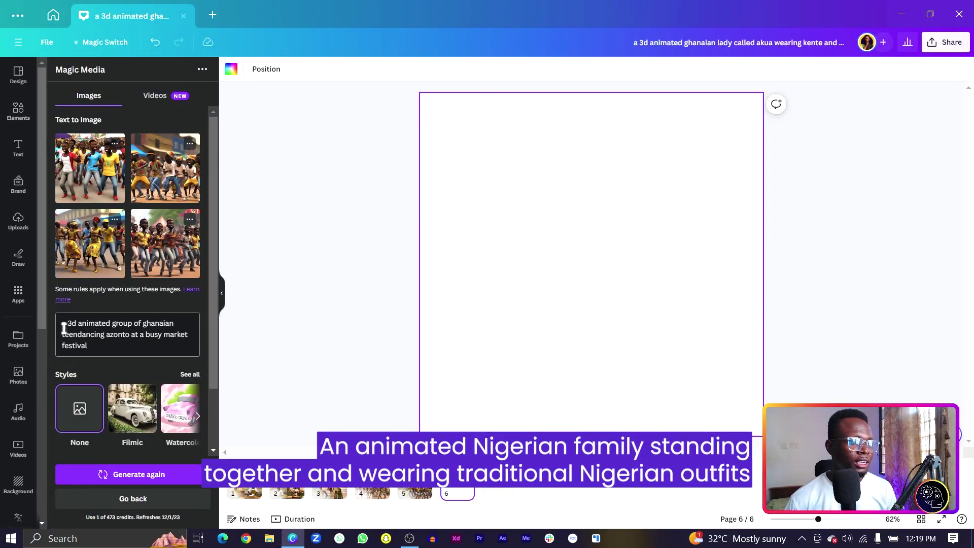
Reword the prompt's subject to 'nigerian fami'.
left_click_drag(61, 328, 168, 362)
key("BackSpace")
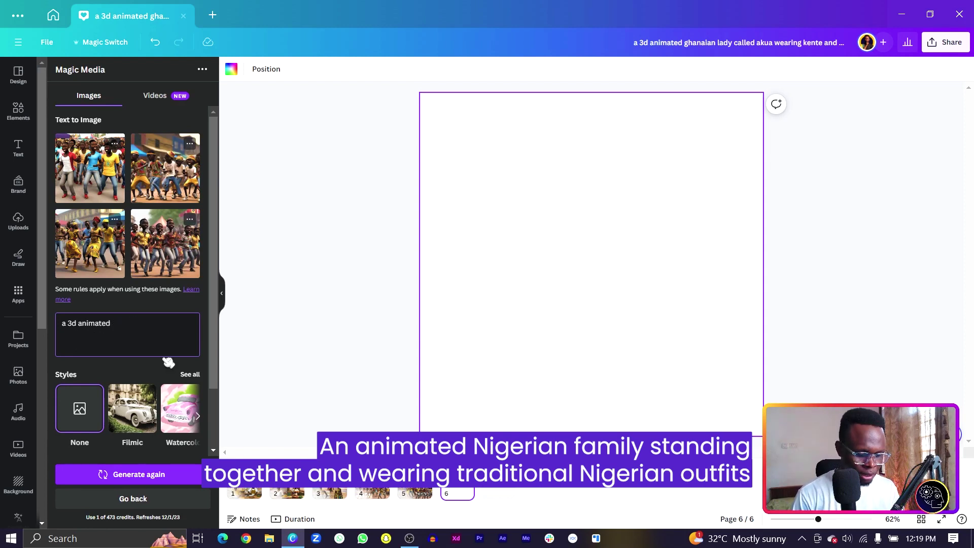
type("nigerian")
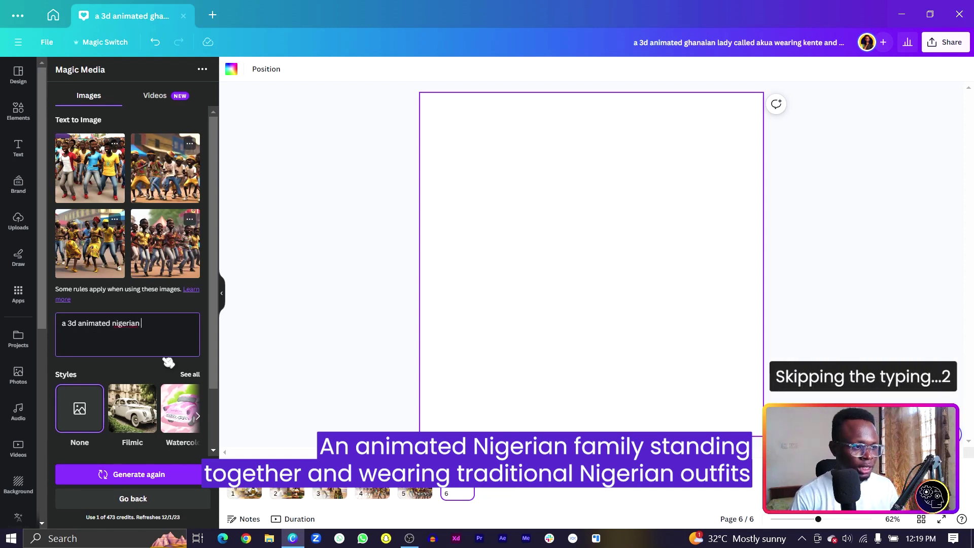
type(" fami")
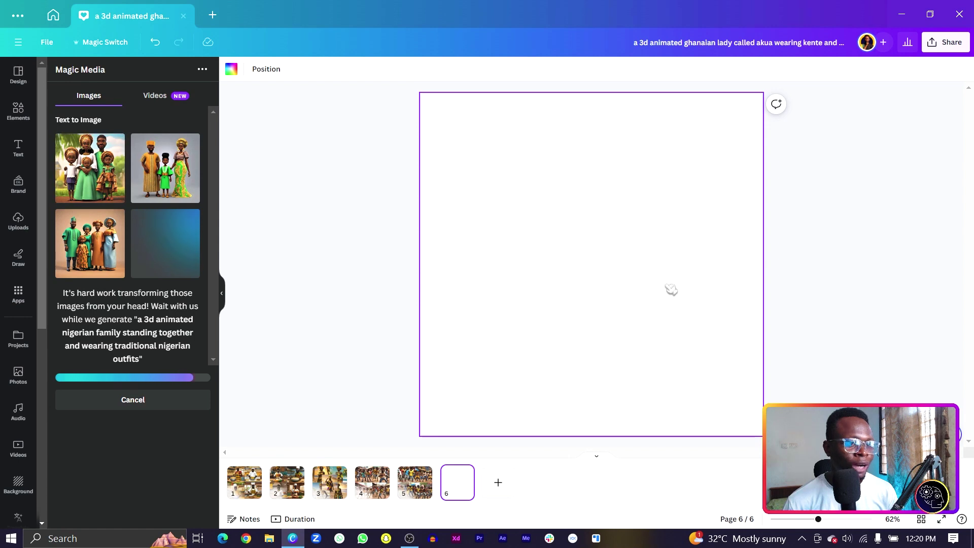
Place a family image on page 6, shrink it to a quarter, and duplicate it into a 2x2 grid.
left_click_drag(671, 289, 582, 243)
left_click_drag(620, 293, 562, 236)
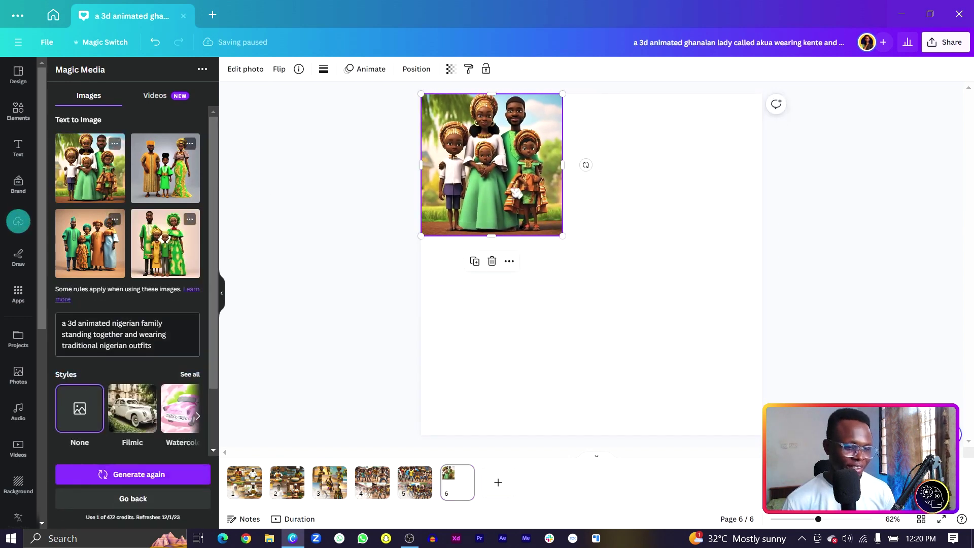
key("ctrl+d")
left_click_drag(651, 243, 622, 208)
key("ctrl+a")
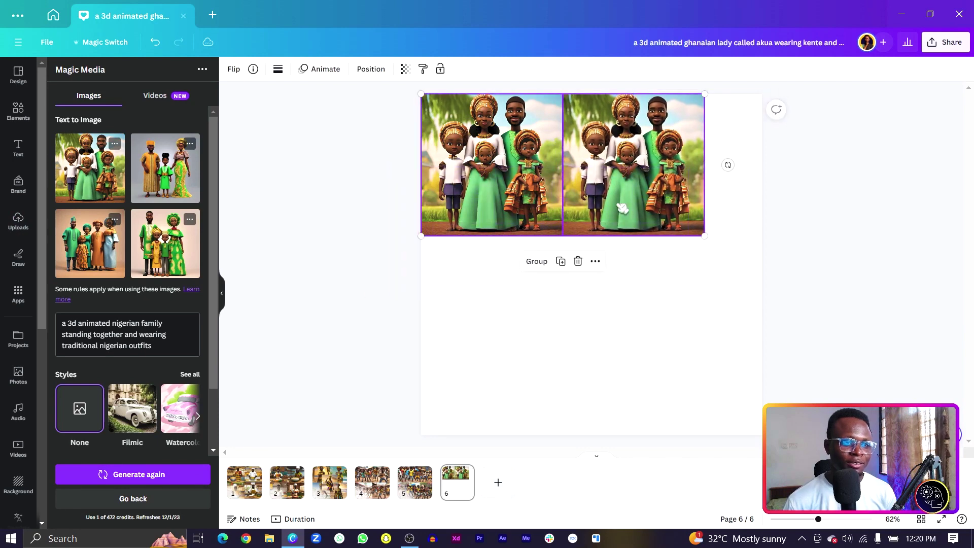
left_click_drag(705, 235, 762, 264)
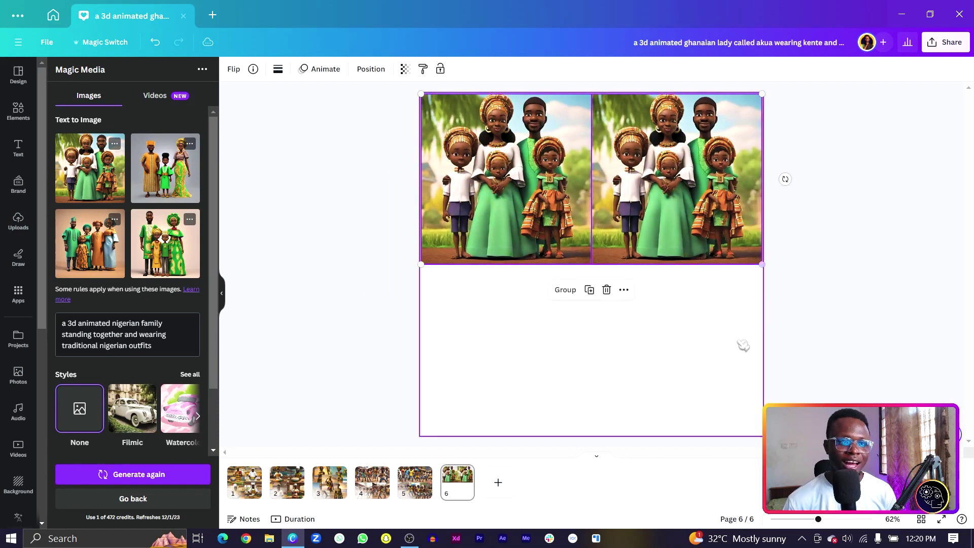
left_click(335, 251)
left_click_drag(515, 311, 574, 256)
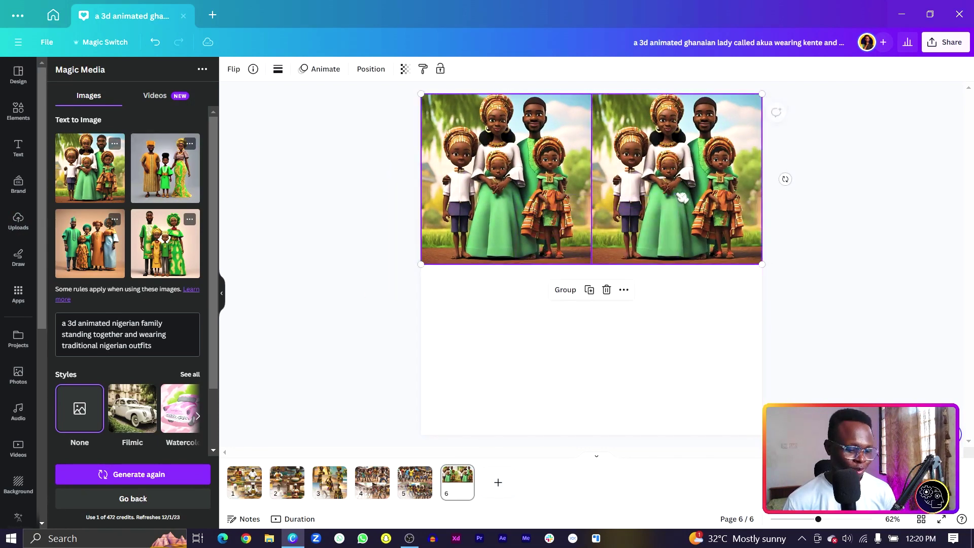
key("ctrl+d")
left_click_drag(673, 173, 672, 341)
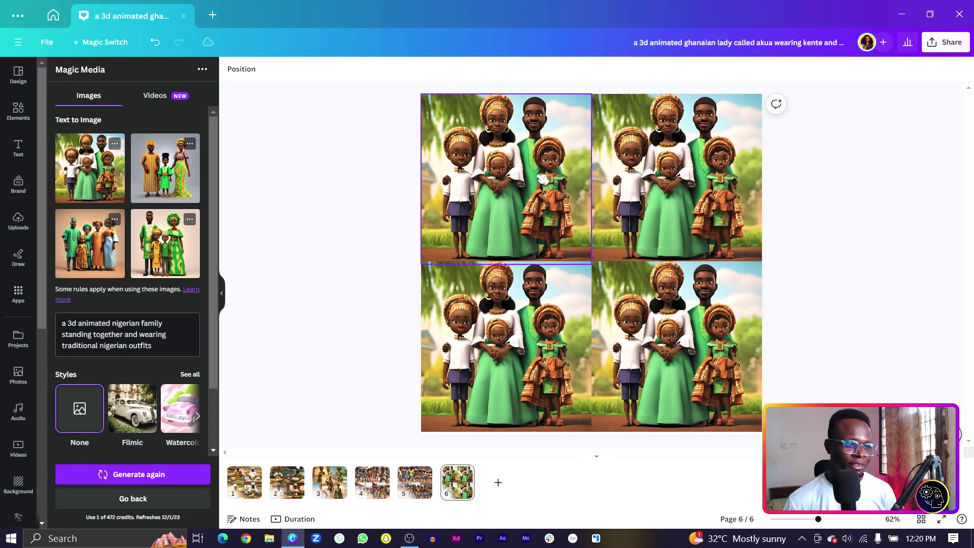
Swap the second, third and fourth family images into the top-right, bottom-left and bottom-right cells.
left_click(675, 178)
left_click_drag(165, 168, 676, 220)
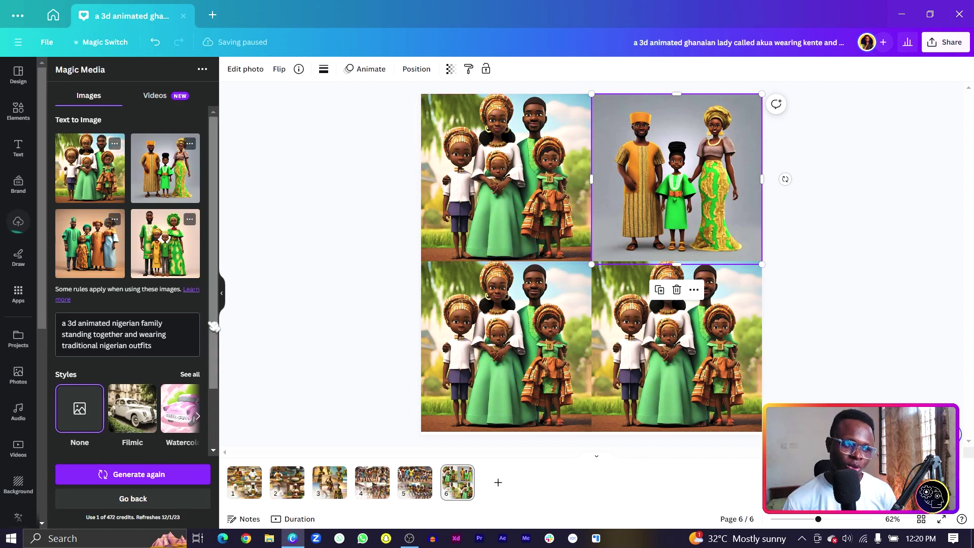
left_click_drag(101, 256, 505, 352)
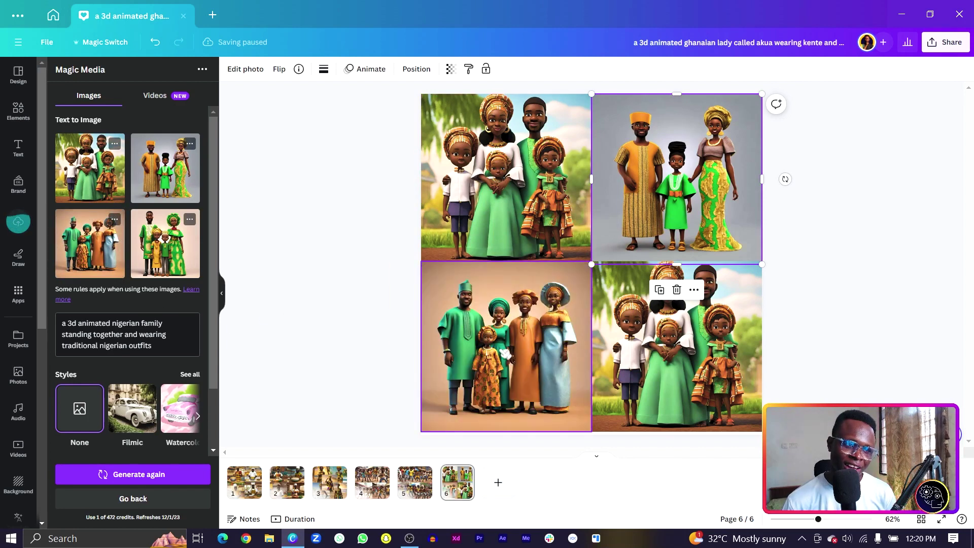
left_click_drag(166, 243, 731, 376)
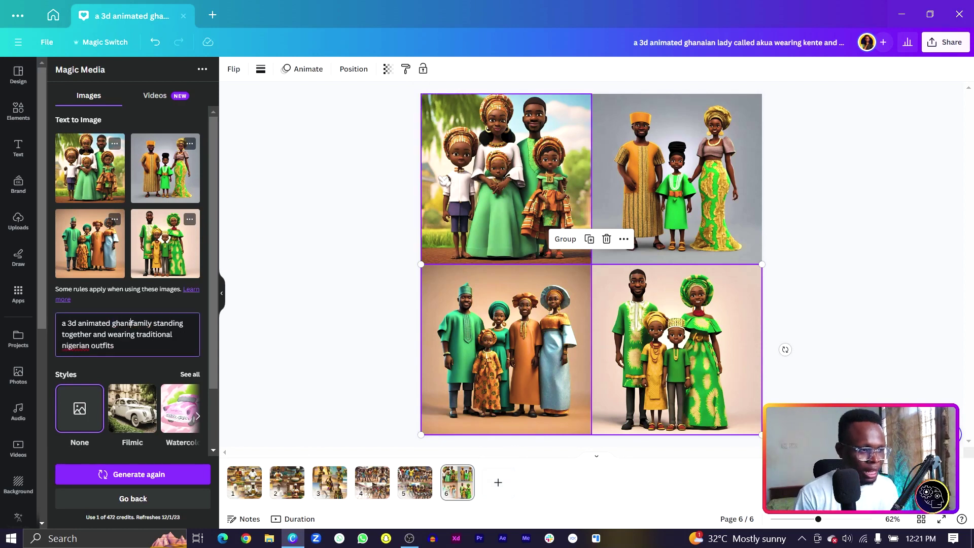
Generate images from the edited Ghanaian family prompt.
key("Return")
scroll(786, 349, "up", 5)
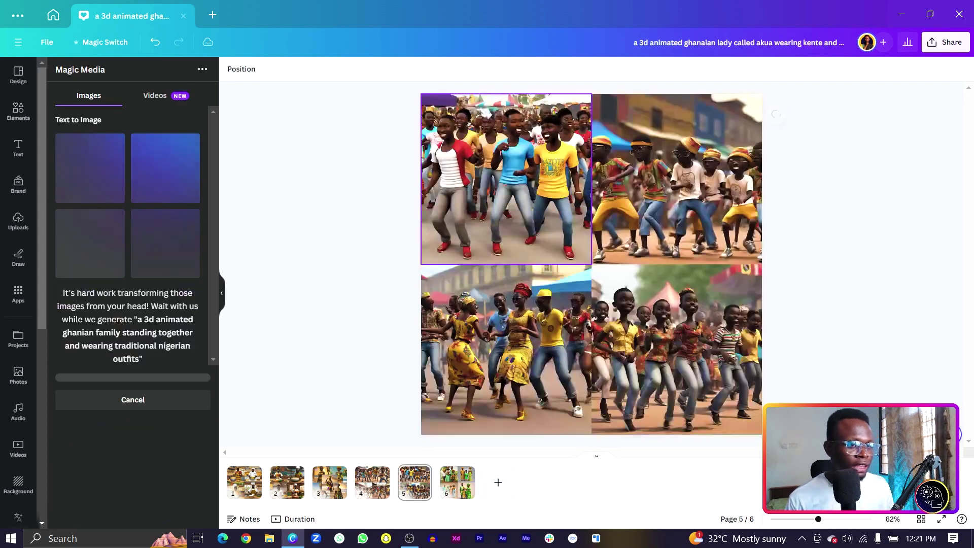
scroll(394, 262, "down", 5)
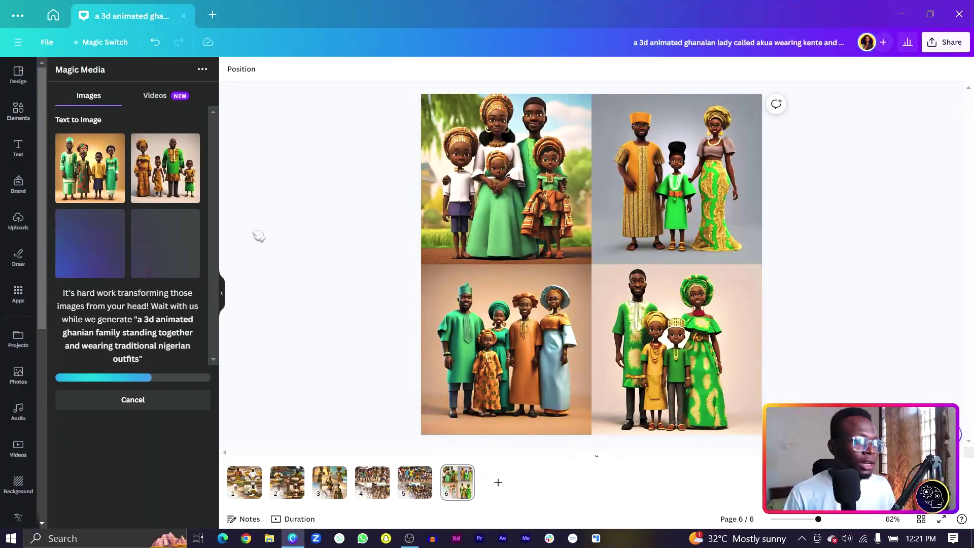
Duplicate page 6 as page 7, put a Ghanaian family image in the top-left cell, and add blank page 8.
left_click(455, 493)
key("ctrl+d")
left_click_drag(135, 219, 675, 177)
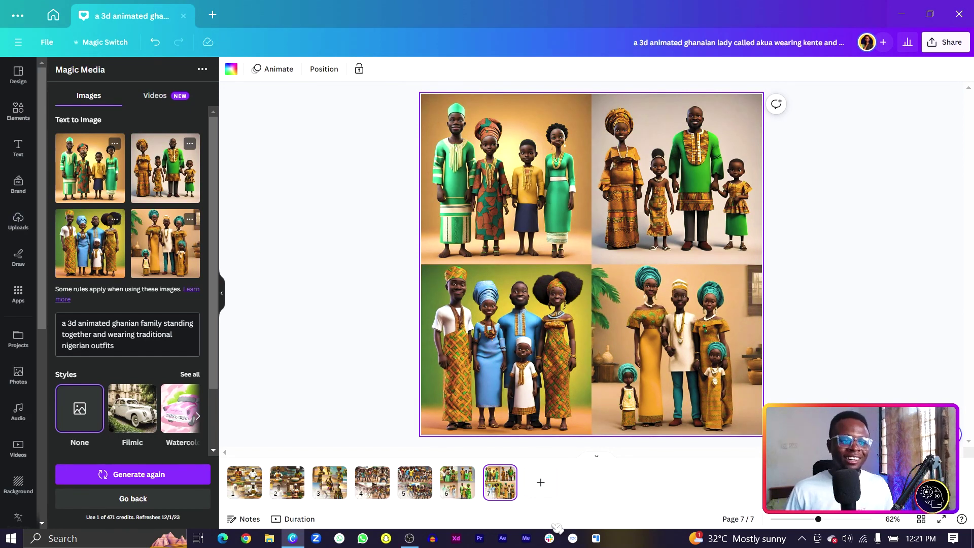
left_click(541, 482)
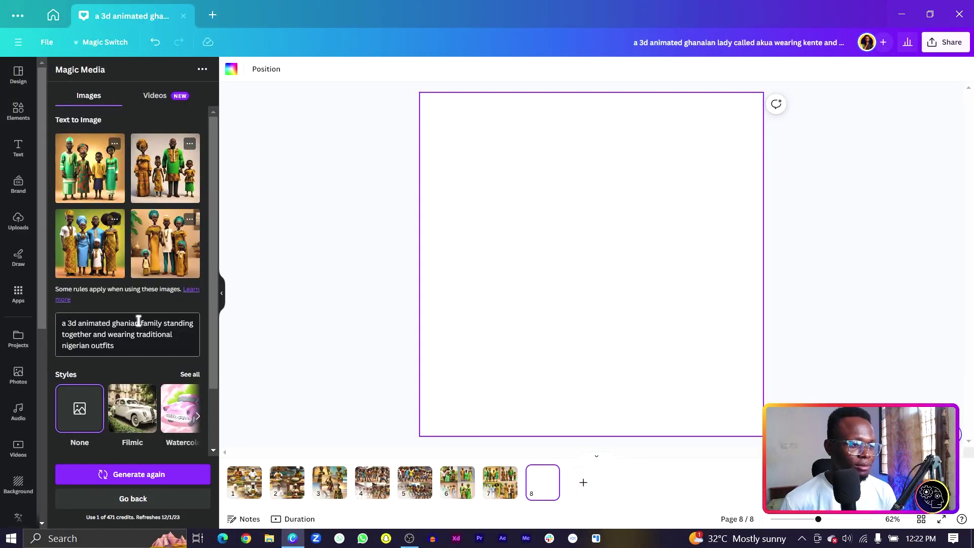
Rewrite the prompt for the Asantehene king on a throne and generate images.
left_click_drag(142, 322, 190, 364)
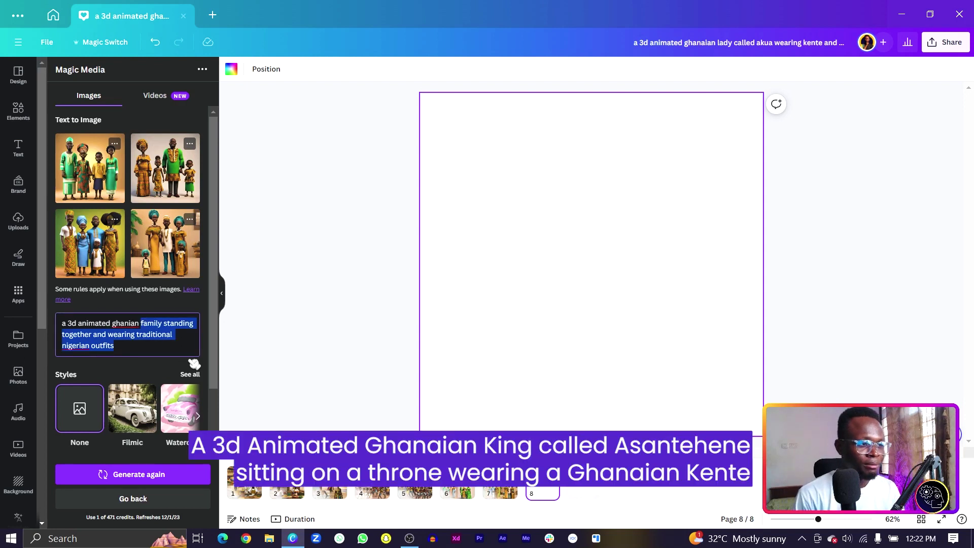
key("BackSpace")
key("BackSpace")
key("BackSpace")
key("BackSpace")
key("BackSpace")
type("a")
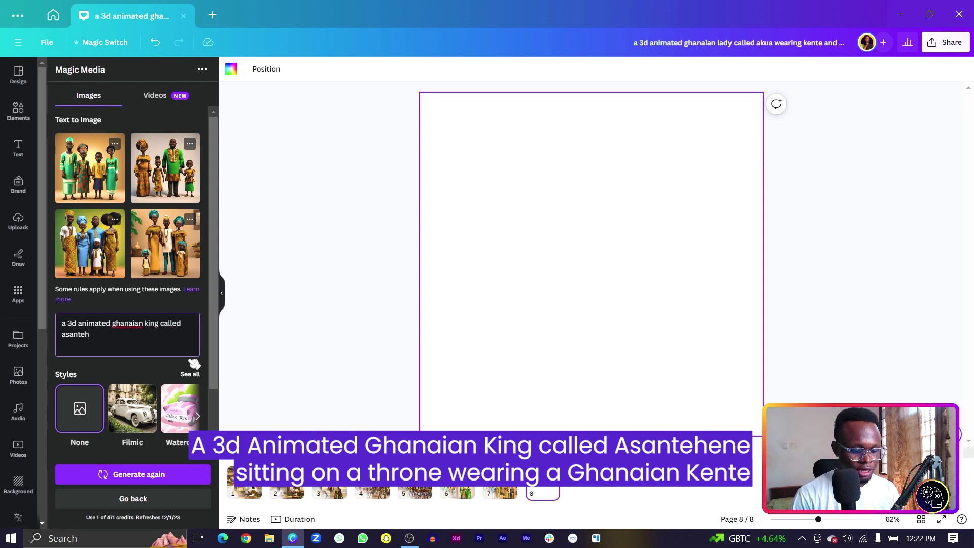
left_click(152, 474)
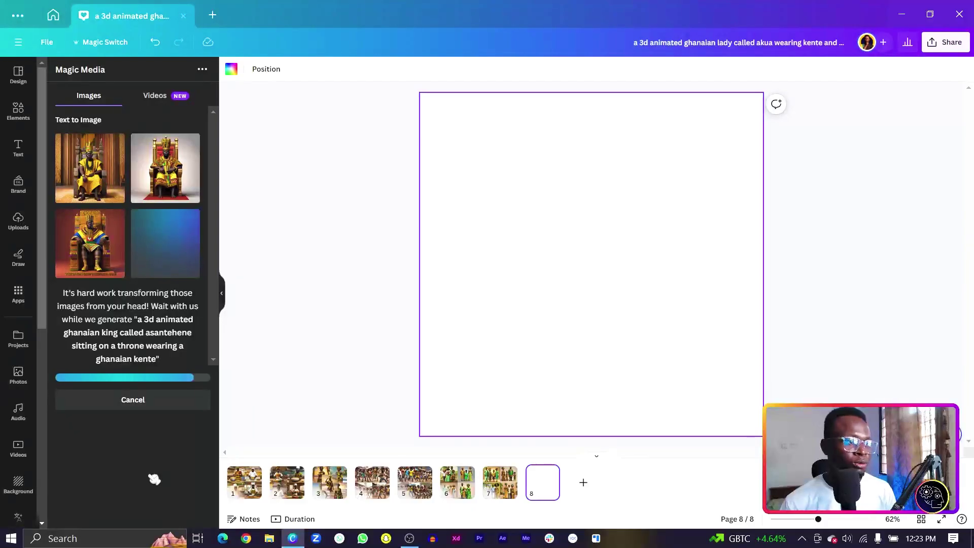
Add the first king image to page 8, shrink it to a quarter at top-left, and duplicate it.
left_click(58, 178)
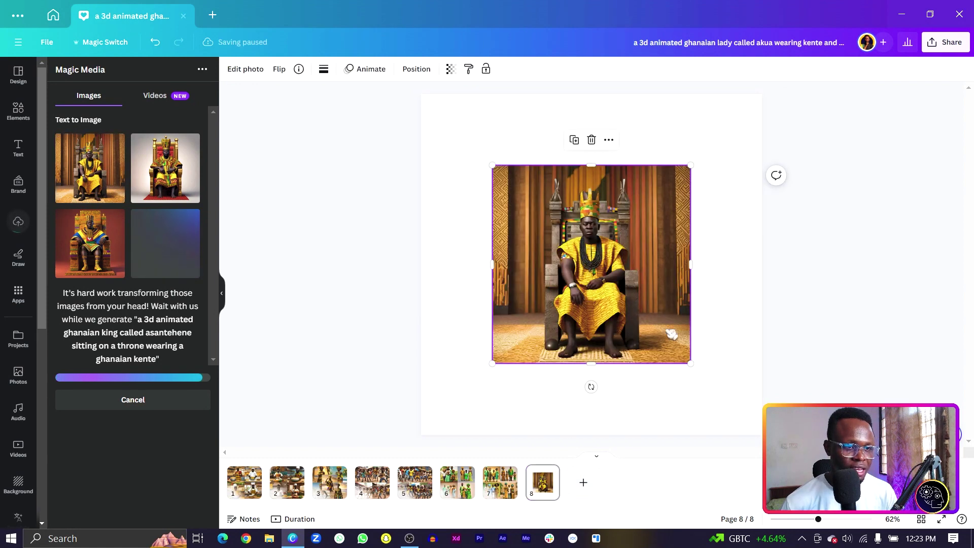
left_click_drag(690, 364, 663, 336)
left_click_drag(604, 294, 535, 222)
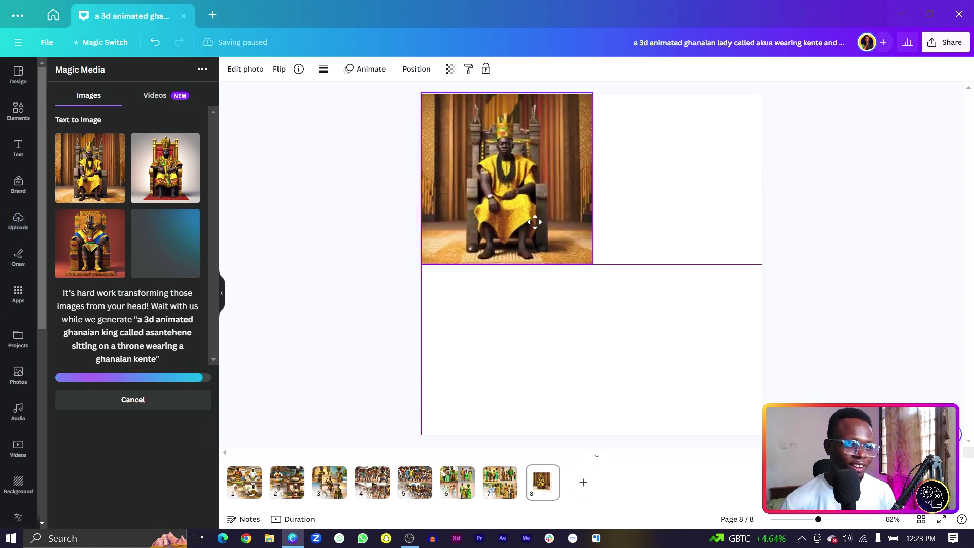
key("ctrl+d")
key("ctrl+d")
key("ctrl+d")
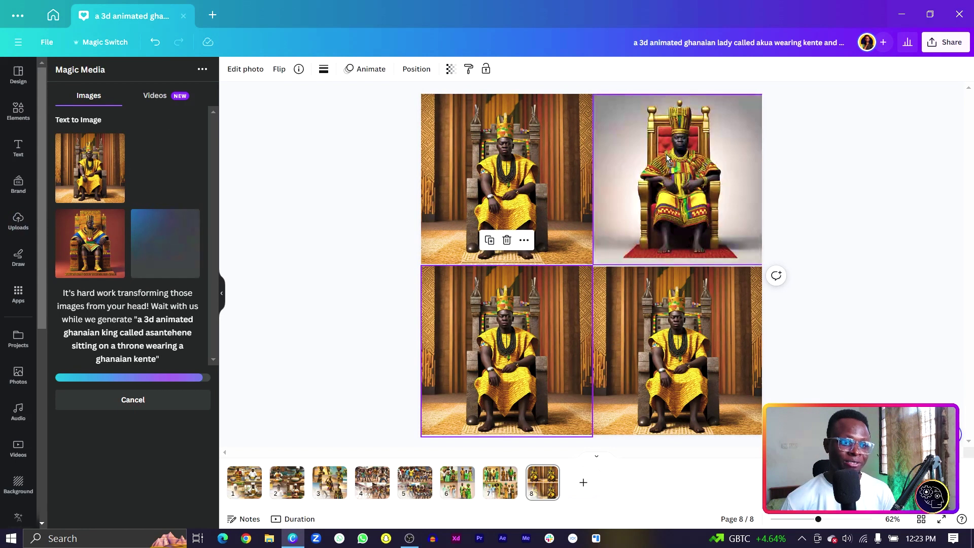
Fill the other cells with the red-throne, blue-kente and red-curtain king images.
left_click_drag(165, 168, 663, 192)
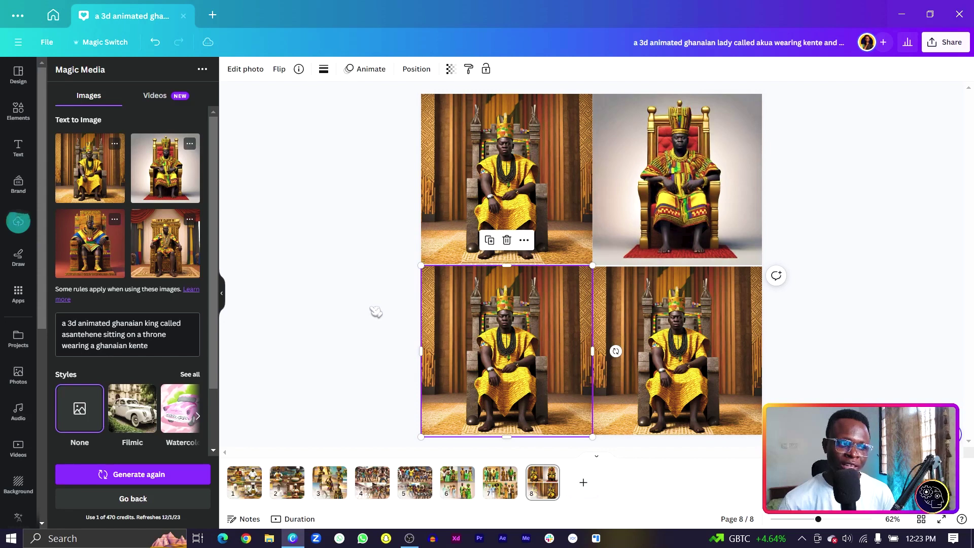
left_click_drag(90, 244, 516, 349)
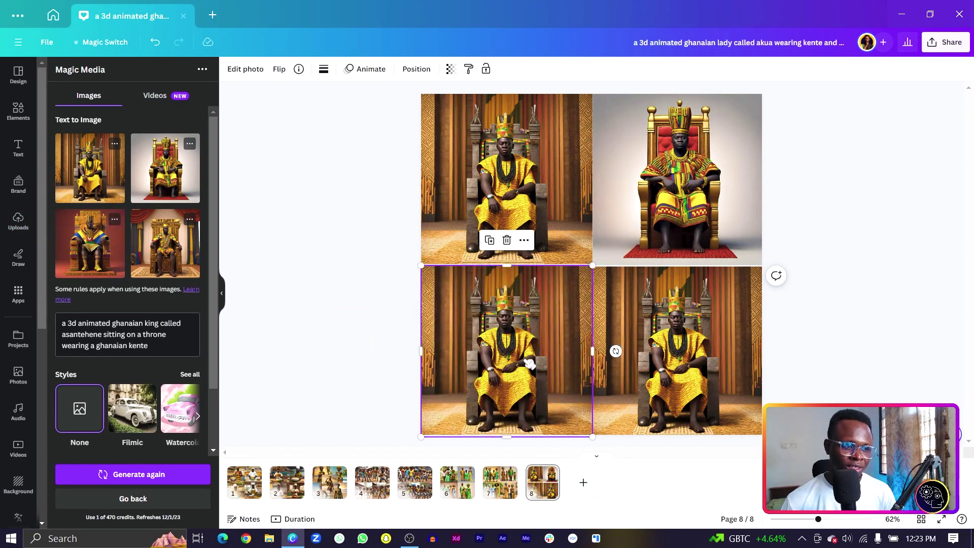
left_click_drag(90, 238, 556, 349)
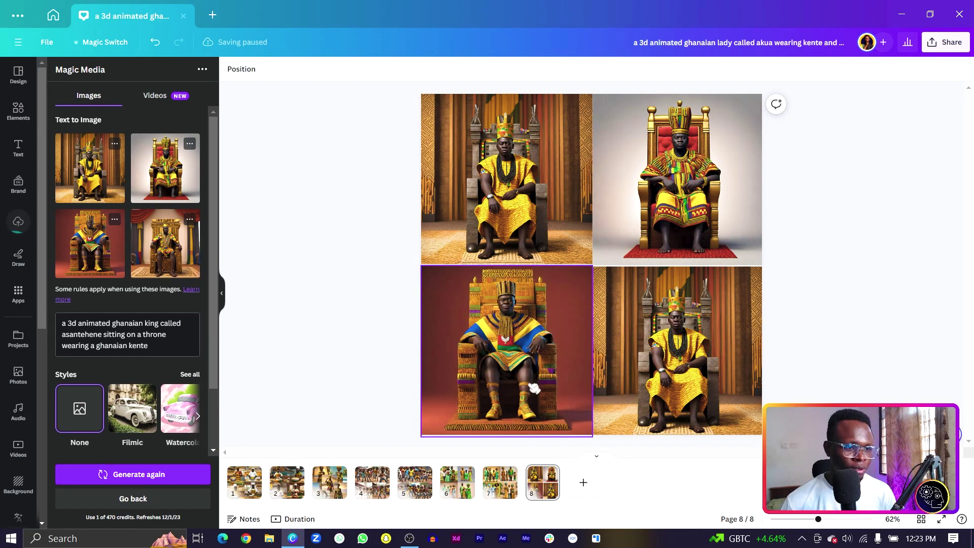
left_click_drag(190, 267, 770, 366)
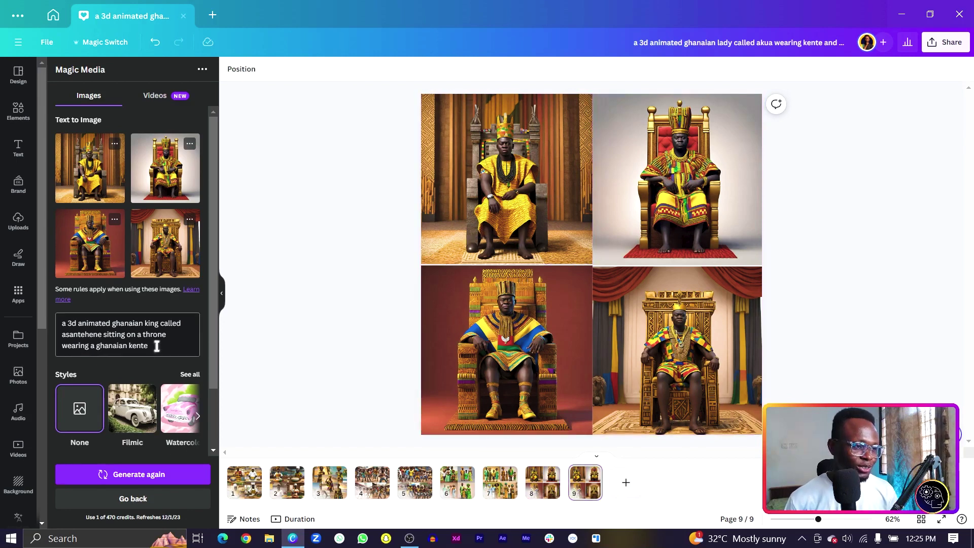
Replace the prompt's ending with 'old man weaving kente and' and generate images.
left_click_drag(145, 323, 161, 344)
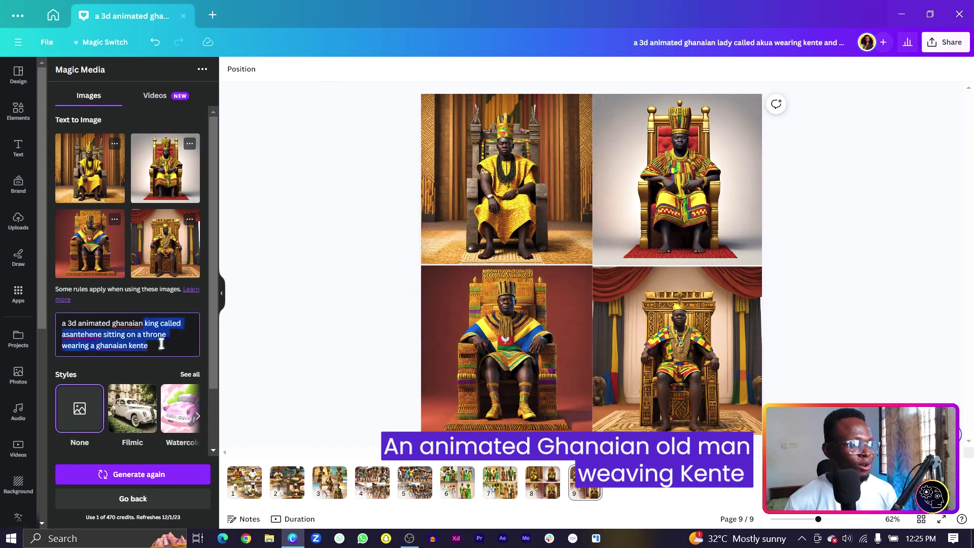
type("old man weaving kente and")
key("Return")
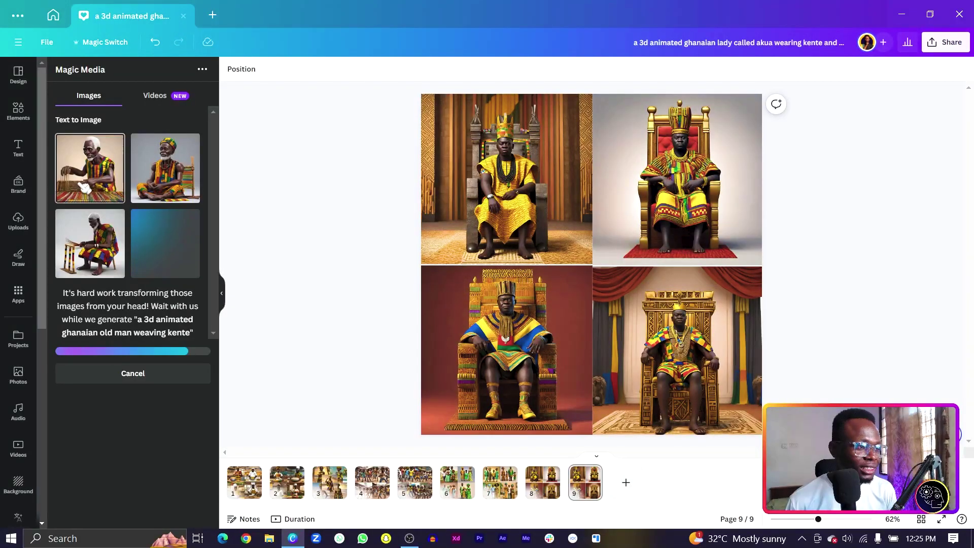
Drag the first generated kente weaver image onto page 9's top-left cell.
left_click_drag(85, 188, 479, 197)
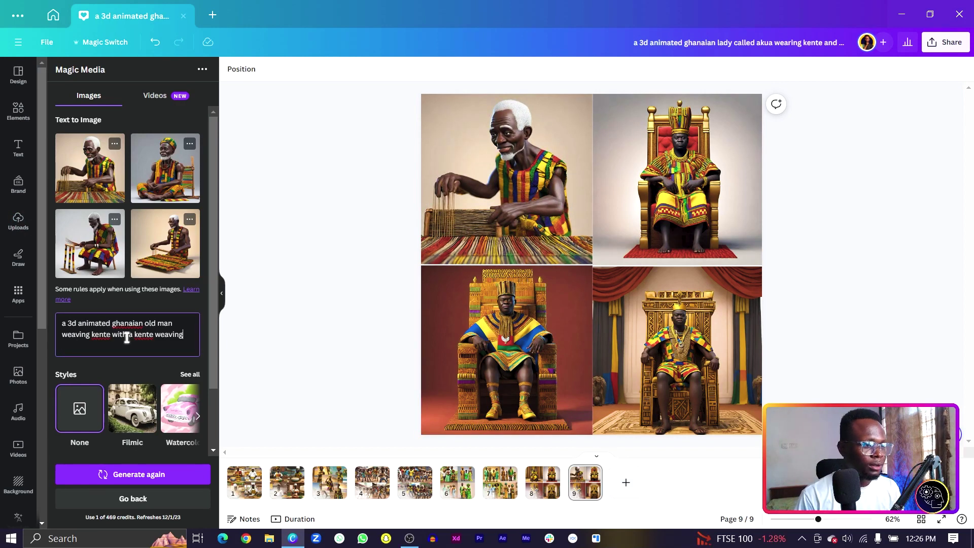
Generate weaving-tool images, place weavers in all four grid cells, and duplicate the page as page 10.
key("Return")
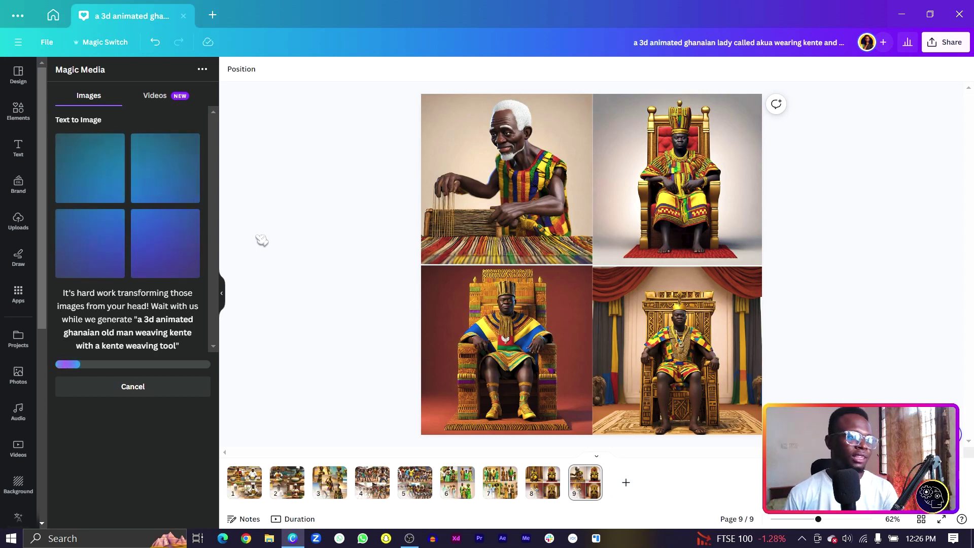
left_click_drag(92, 189, 660, 203)
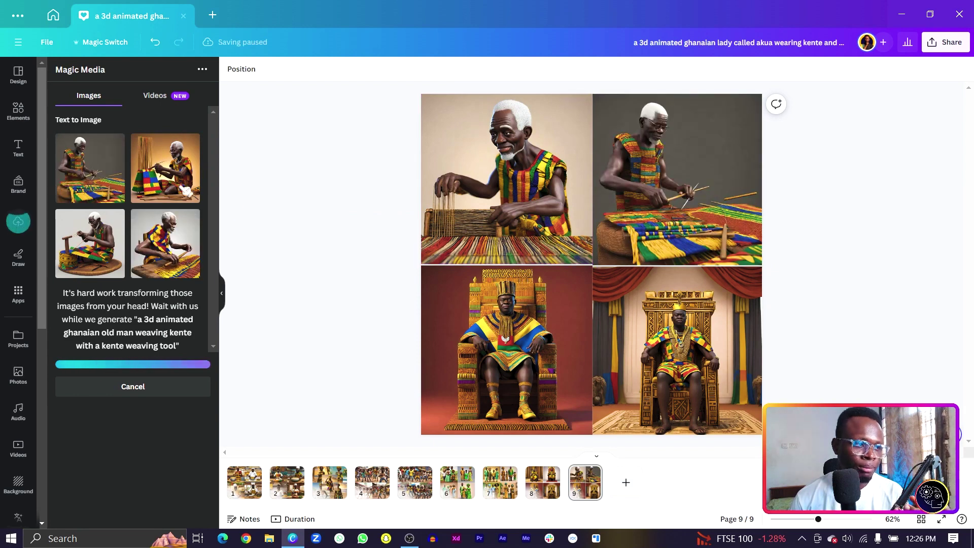
left_click(165, 167)
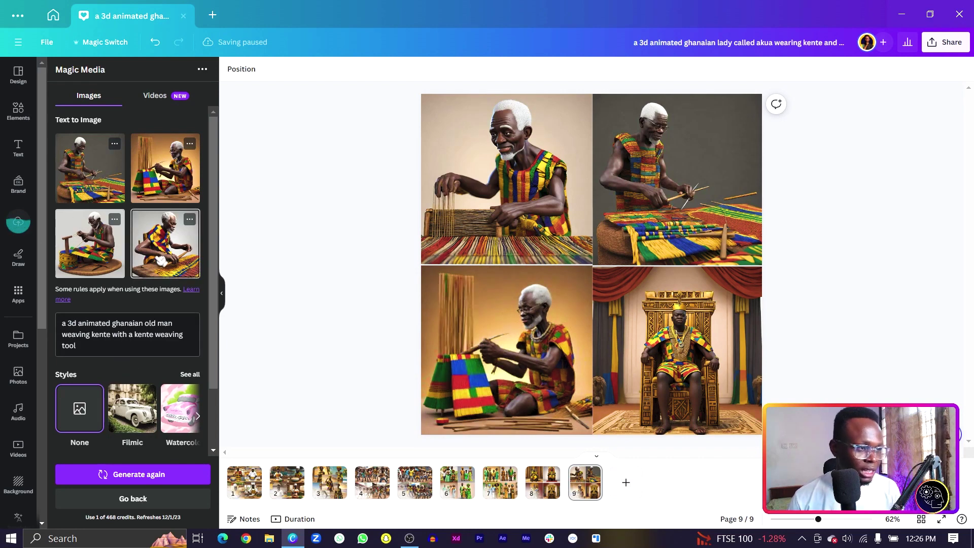
left_click_drag(165, 262, 741, 374)
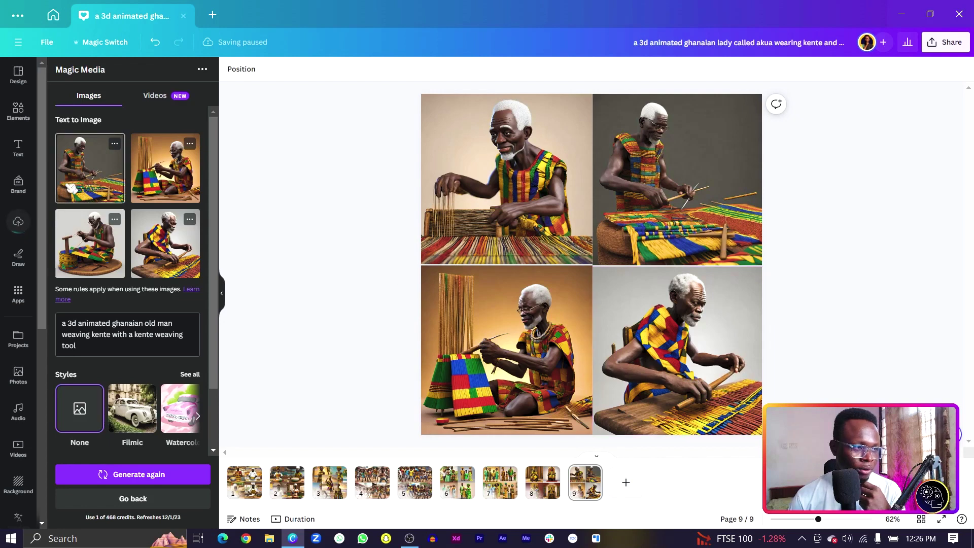
left_click_drag(90, 243, 427, 251)
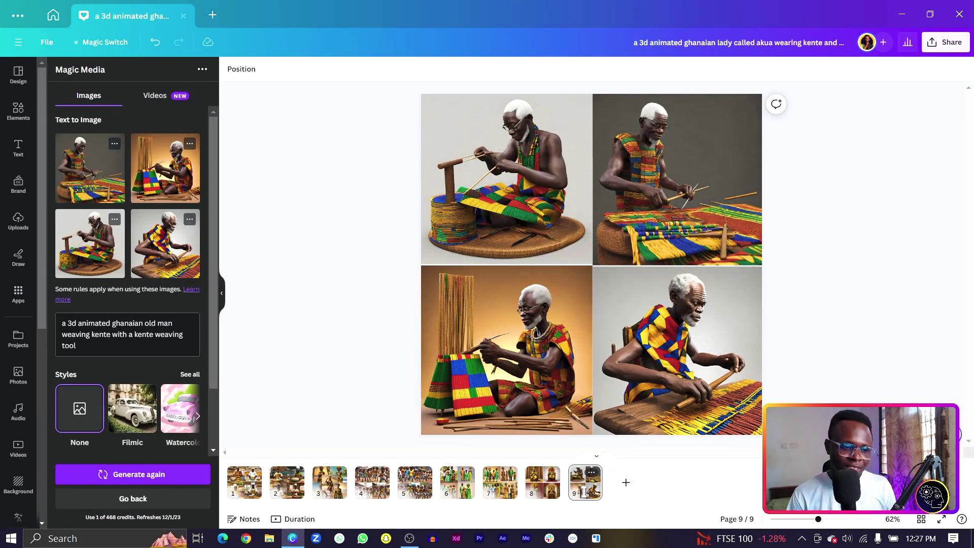
left_click(626, 482)
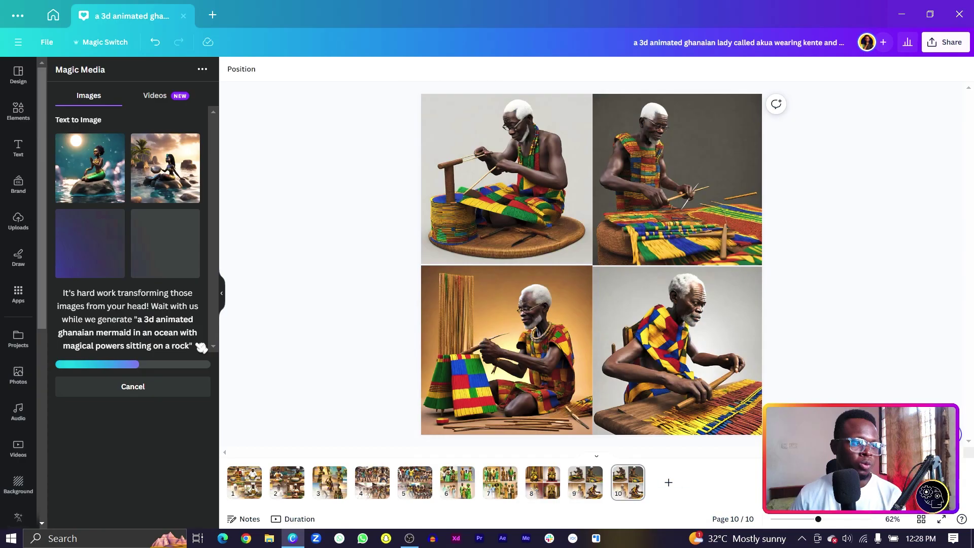
Put mermaid images in the top-left, top-right and bottom-left cells, regenerating for more mermaids.
left_click_drag(89, 167, 510, 188)
left_click(387, 252)
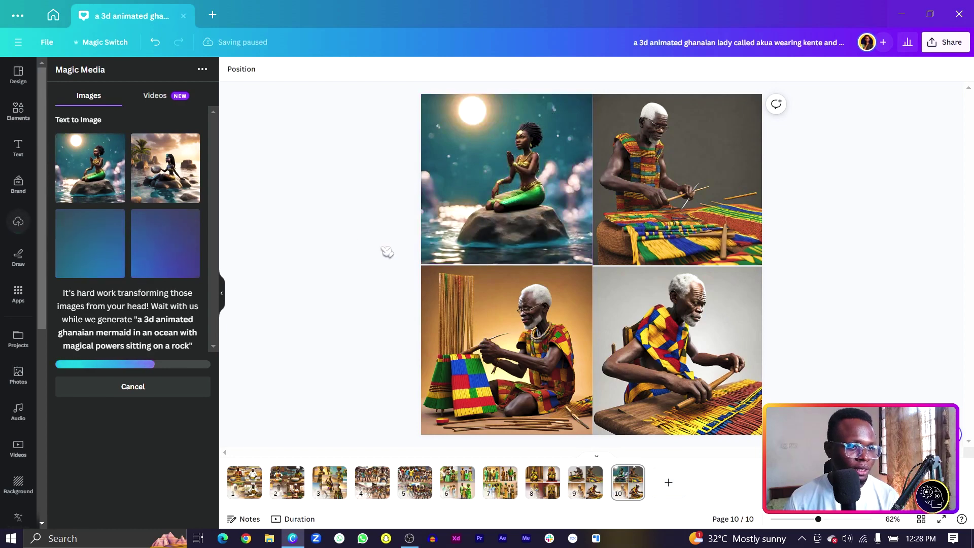
left_click_drag(165, 167, 649, 220)
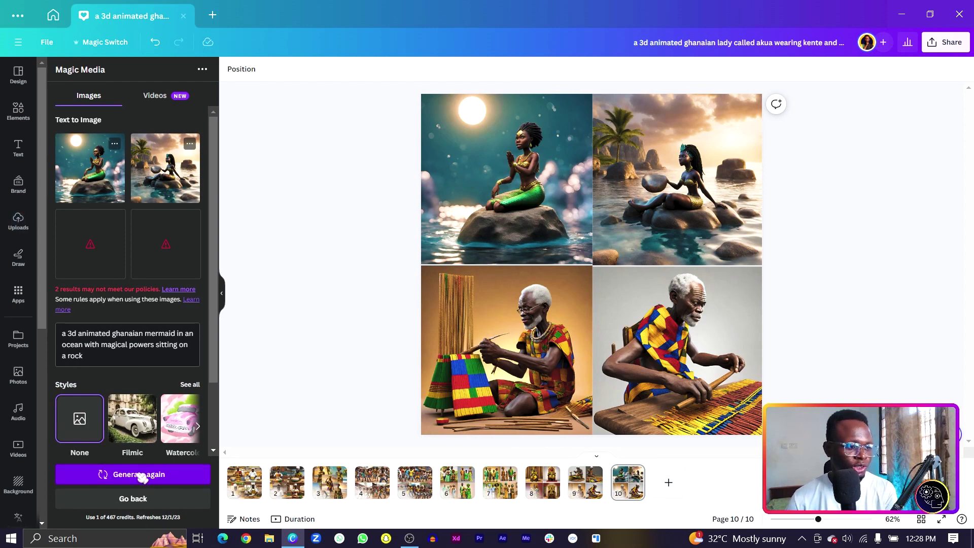
left_click(143, 477)
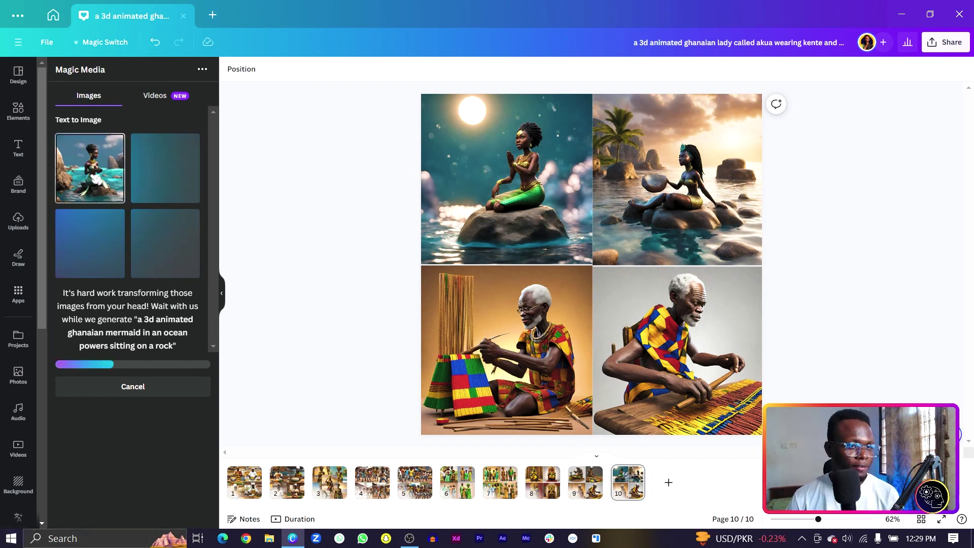
left_click_drag(97, 180, 492, 348)
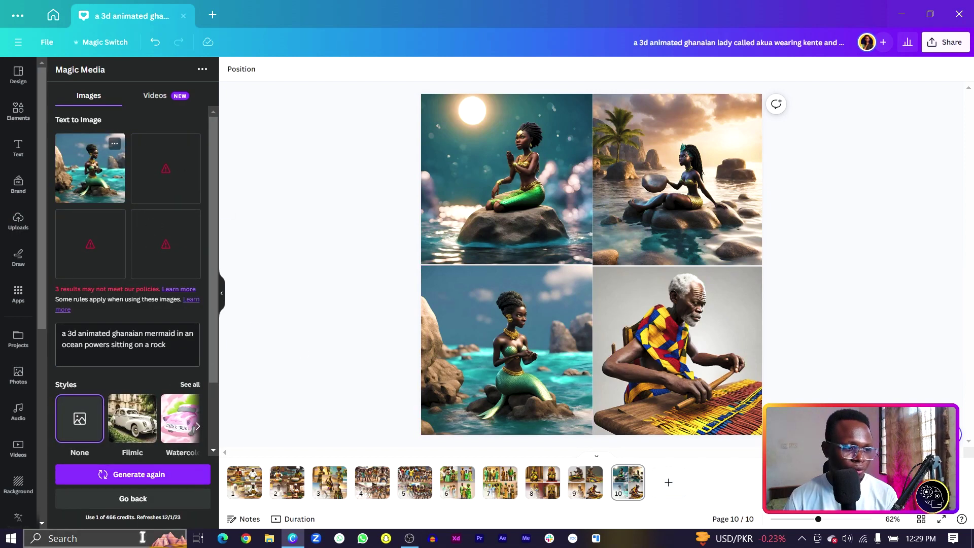
left_click(152, 474)
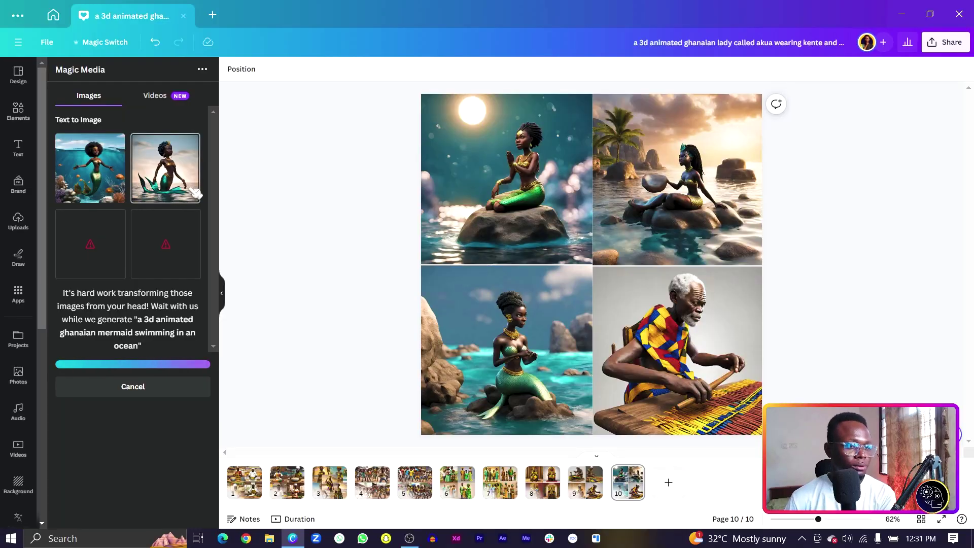
Drag a generated swimming-mermaid thumbnail onto a cell of page 10's grid.
left_click_drag(196, 193, 701, 322)
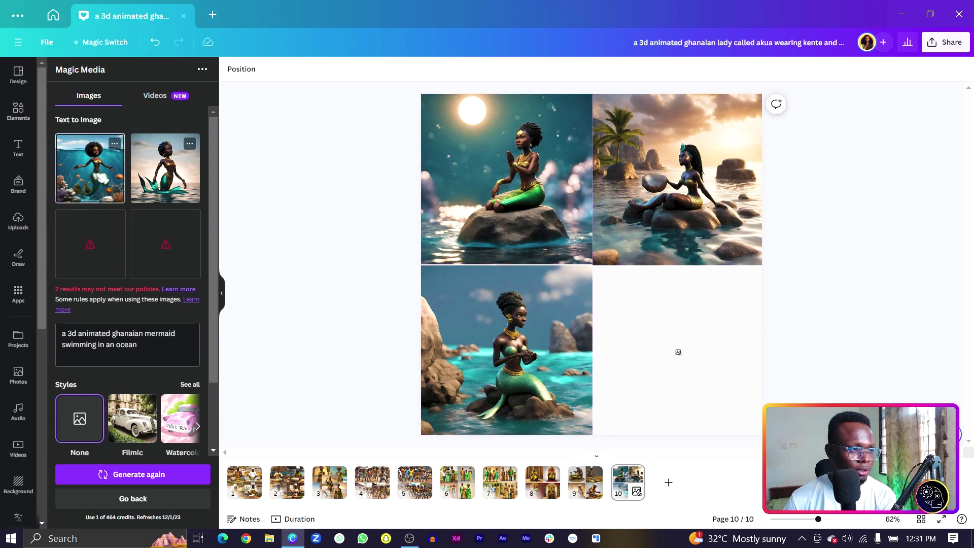
Drag the remaining mermaid thumbnails into the grid, filling the empty bottom-right cell.
left_click_drag(90, 167, 469, 343)
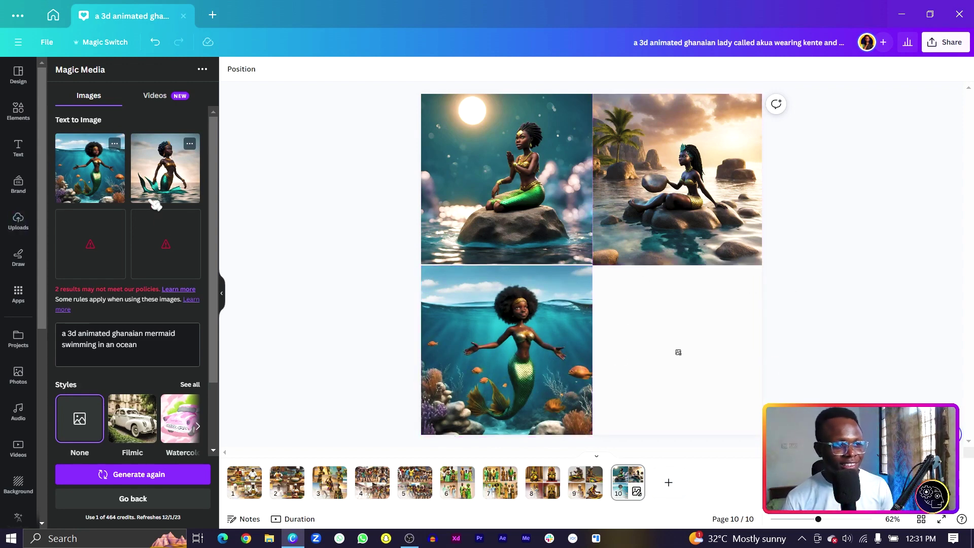
left_click_drag(156, 204, 705, 353)
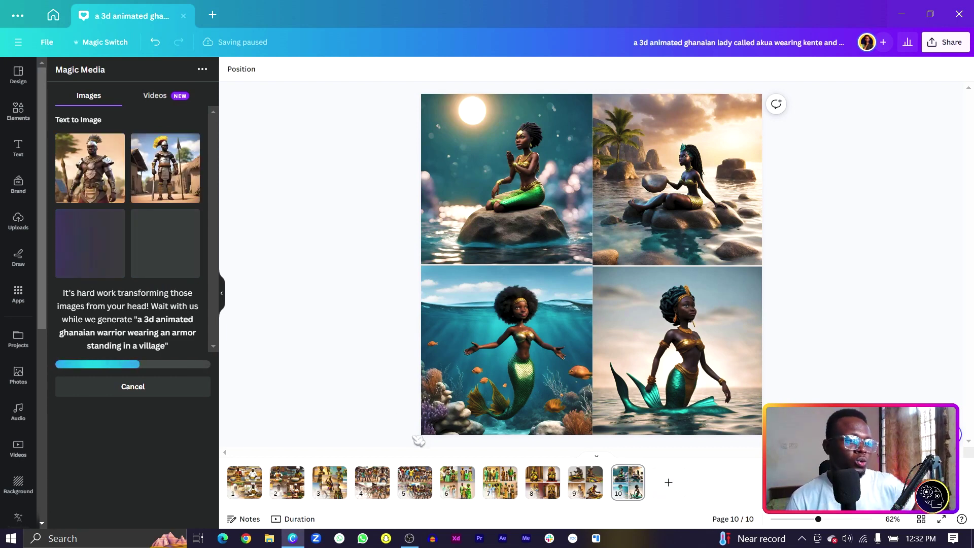
On a new page 11, tile the first warrior image into a 2×2 grid of quarter-page copies.
left_click(668, 482)
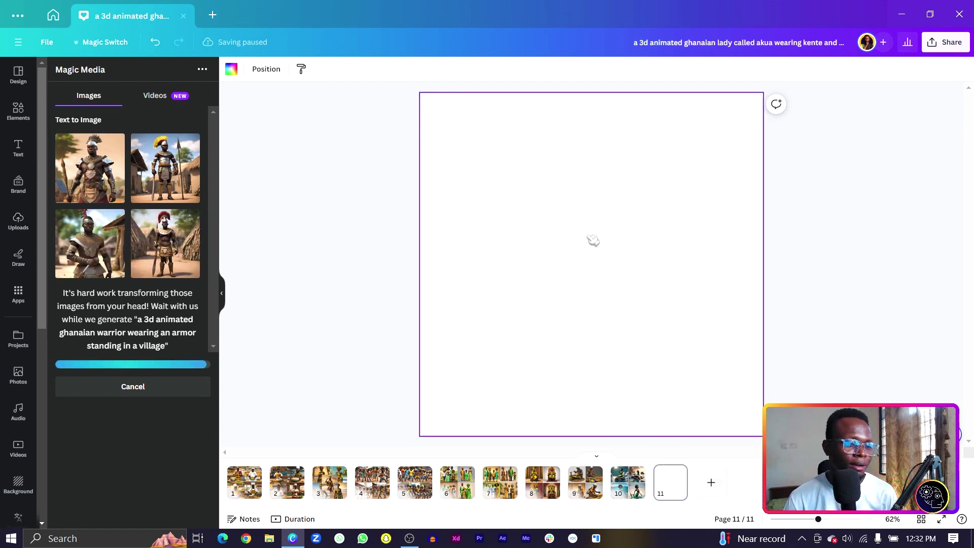
left_click_drag(518, 302, 525, 231)
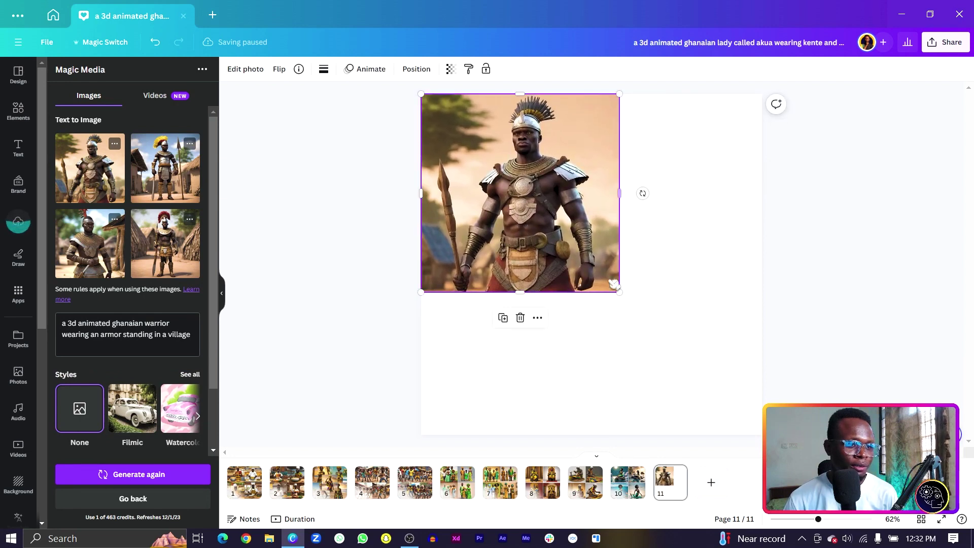
left_click_drag(619, 293, 628, 196)
key("ctrl+d")
left_click(724, 163)
key("ctrl+a")
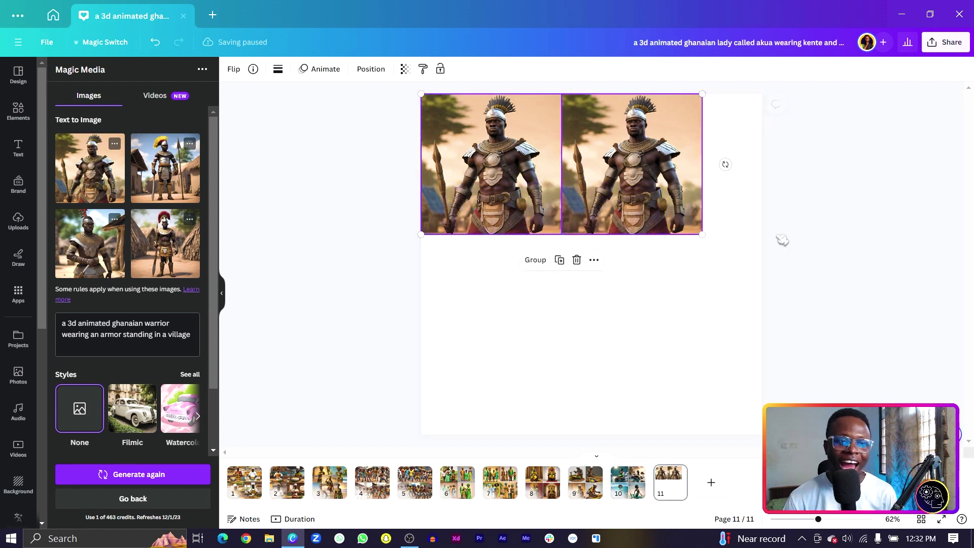
left_click_drag(702, 234, 762, 263)
key("ctrl+d")
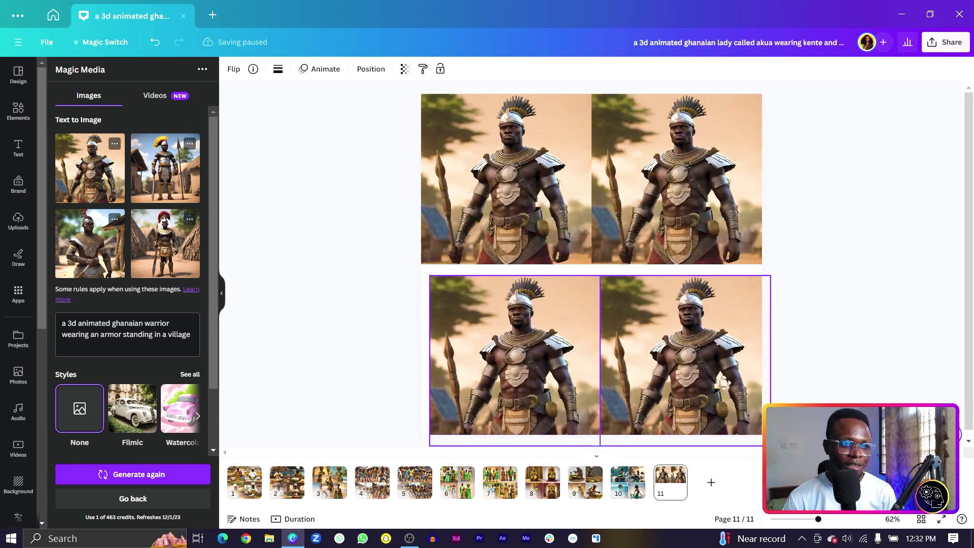
mouse_move(724, 376)
left_mouse_down()
mouse_move(734, 366)
mouse_move(715, 366)
left_mouse_up()
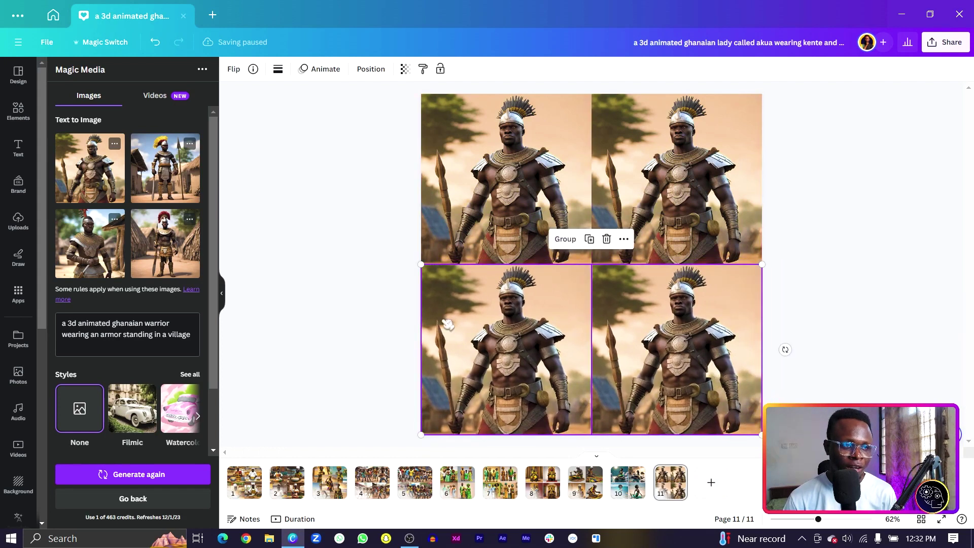
left_click(783, 348)
Swap in the second, third and red-plumed warriors, then duplicate the page as page 12.
left_click_drag(165, 168, 691, 229)
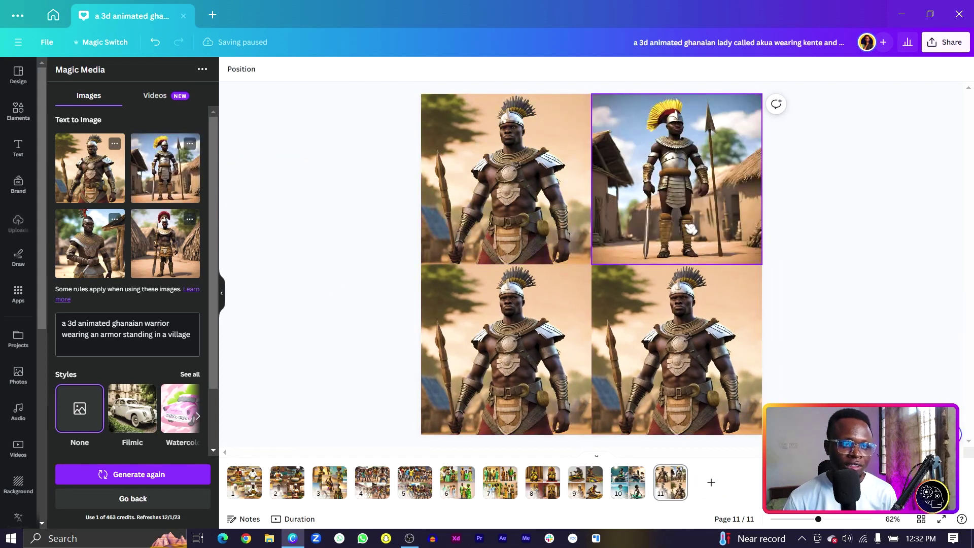
left_click_drag(89, 243, 504, 363)
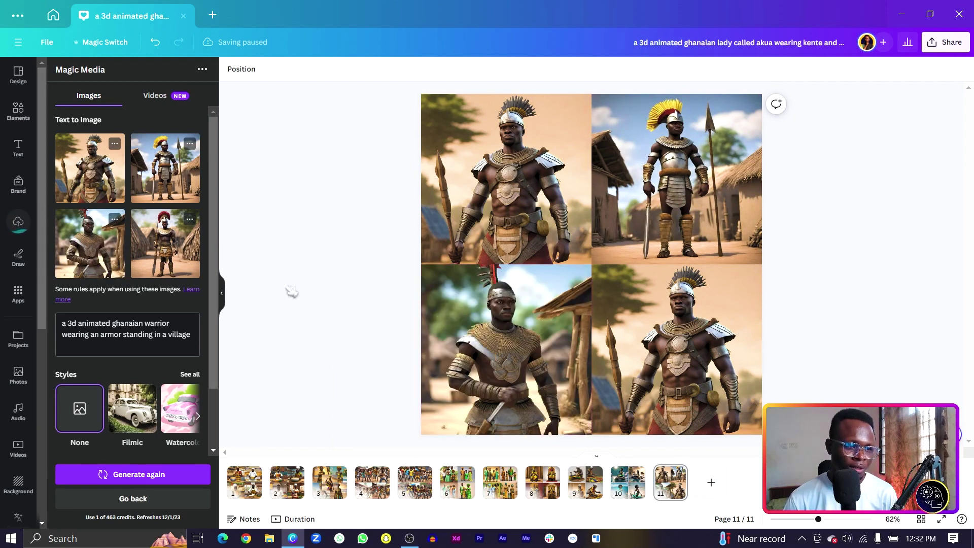
left_click_drag(165, 244, 737, 316)
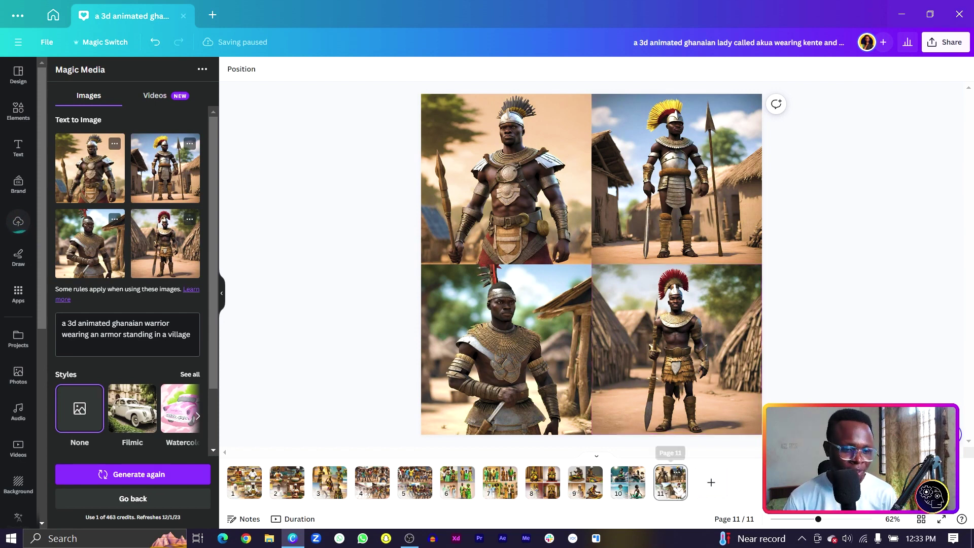
key("ctrl+d")
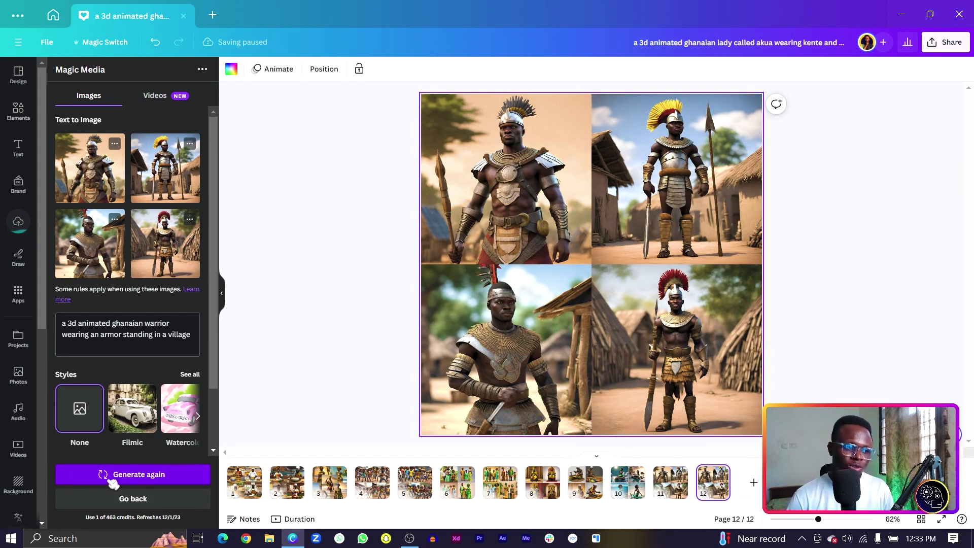
Generate a fresh batch of warriors and put one in each of page 12's four cells.
left_click(111, 480)
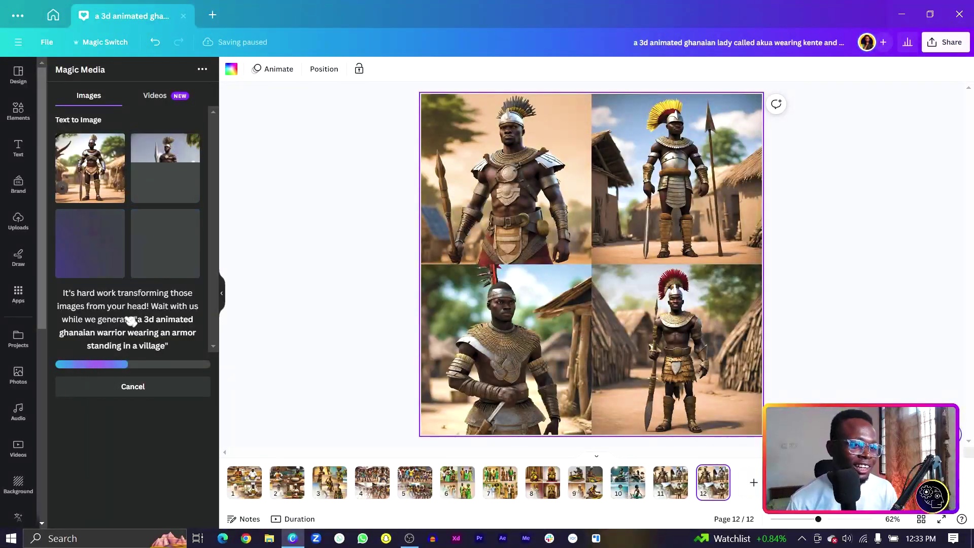
left_click_drag(90, 167, 495, 142)
left_click_drag(165, 168, 677, 177)
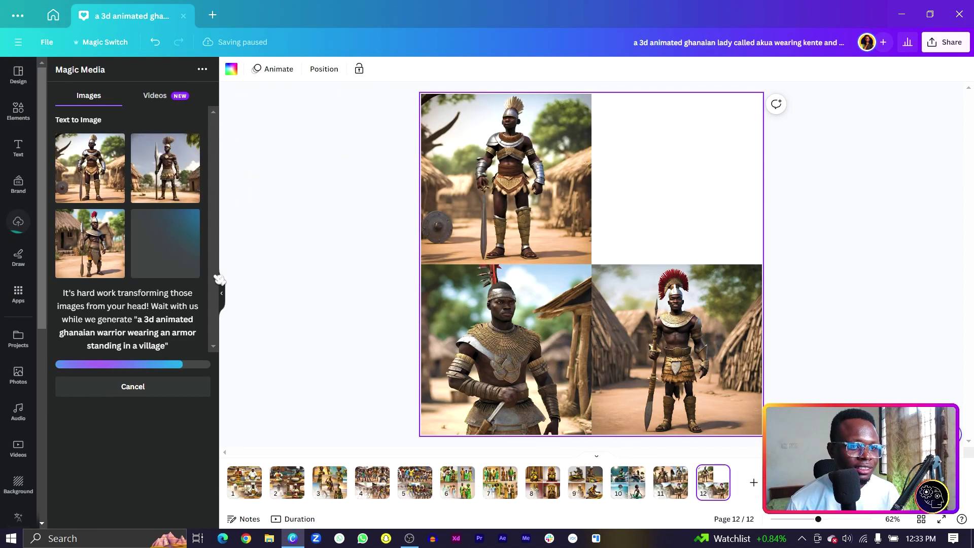
left_click_drag(94, 243, 497, 273)
left_click_drag(166, 243, 676, 334)
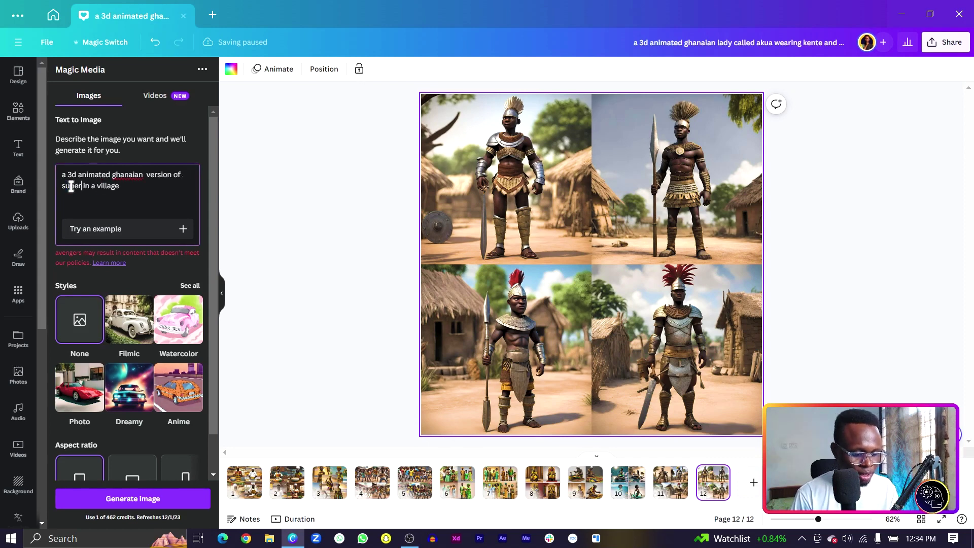
Generate village superheroes and place one as a quarter-page image on new page 13.
type("s")
key("Return")
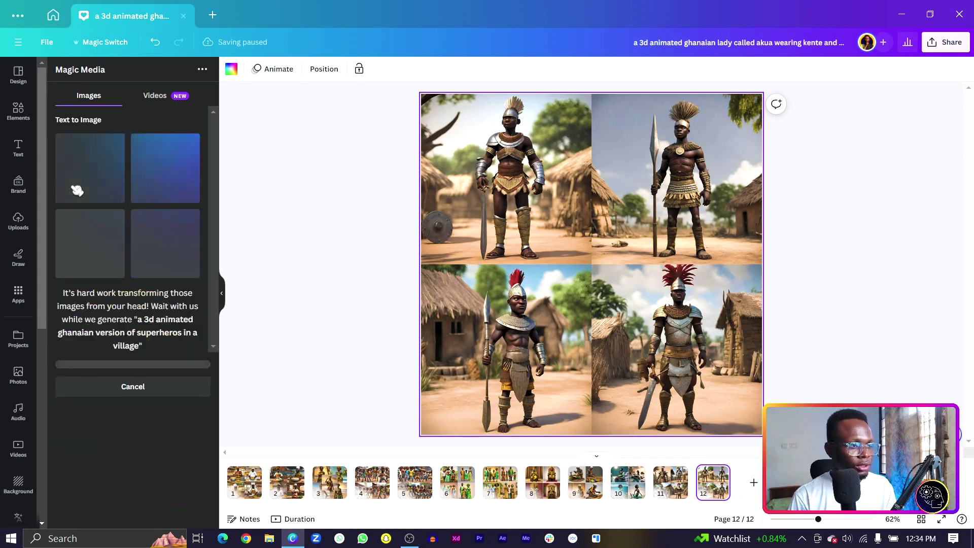
left_click(751, 486)
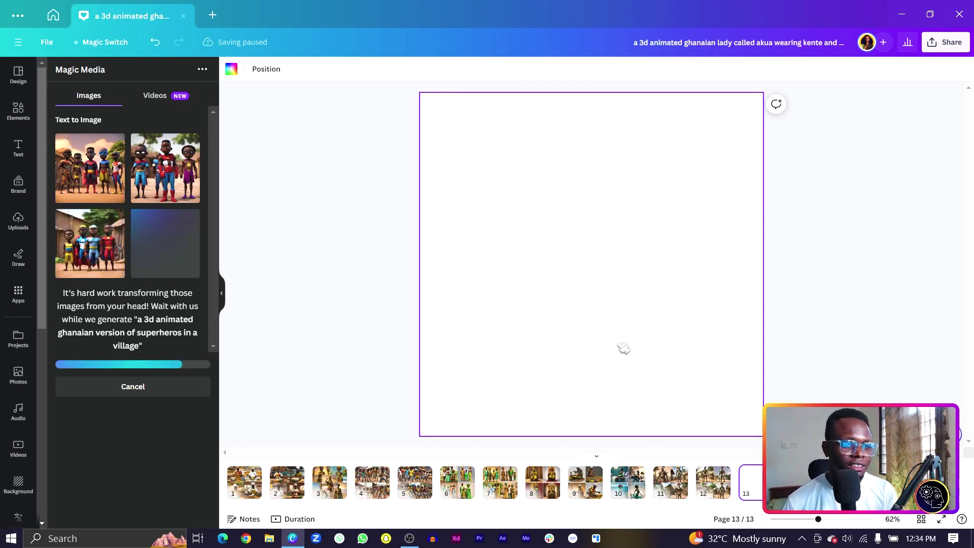
left_click_drag(624, 348, 514, 242)
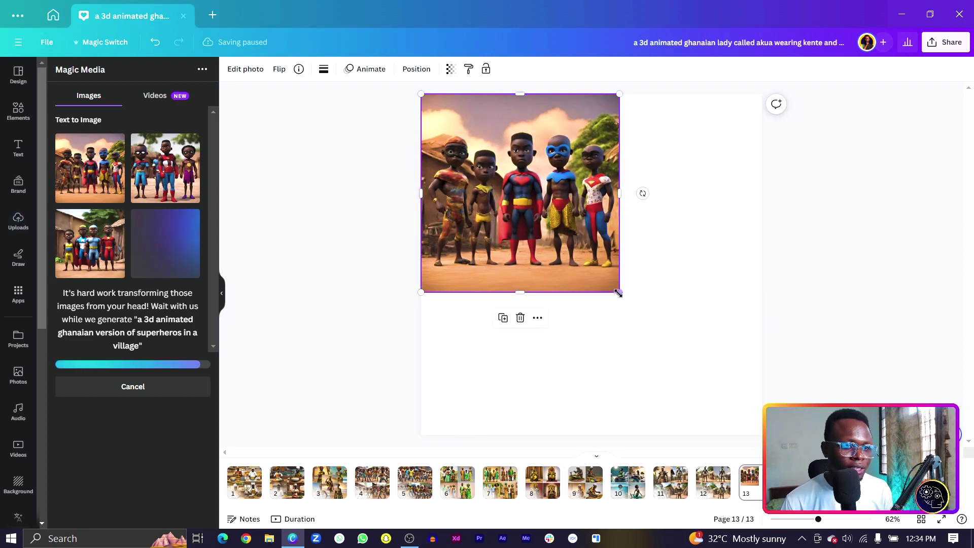
left_click_drag(619, 293, 549, 233)
Copy the superhero image into a full 2×2 grid on page 13.
key("ctrl+d")
left_click_drag(518, 203, 741, 305)
key("ctrl+a")
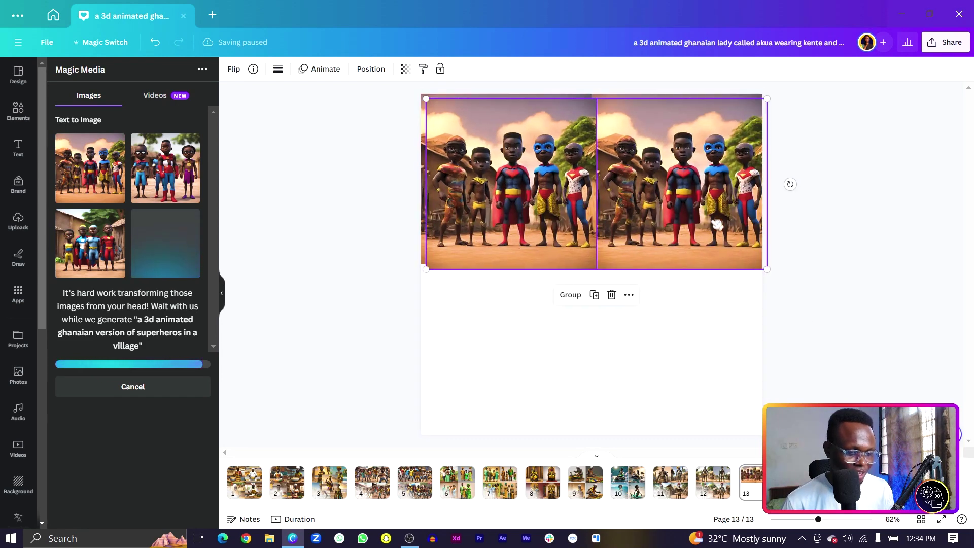
key("ctrl+d")
left_click_drag(683, 154, 680, 321)
left_click(313, 300)
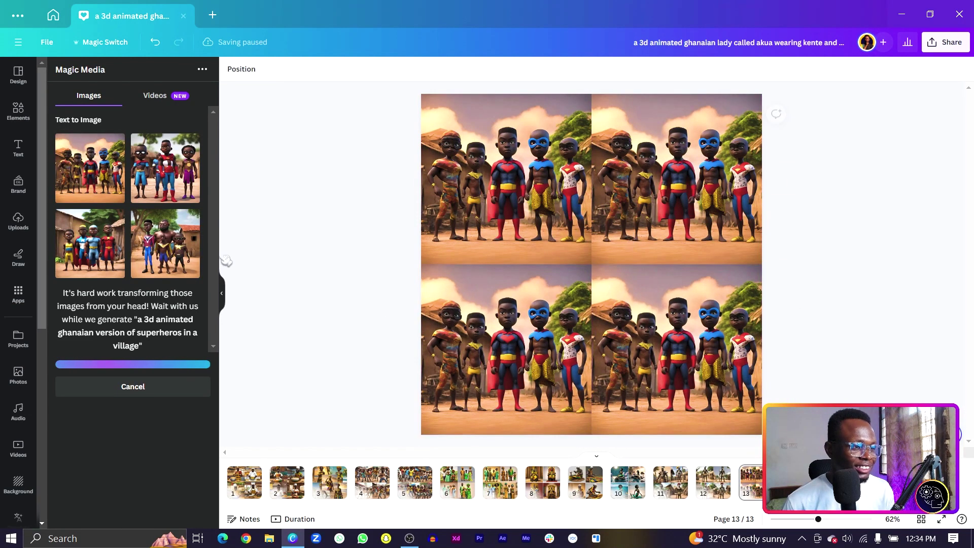
Fill the other three cells with different superheroes, generate running-and-flying superheroes, and duplicate the page as 14.
left_click_drag(165, 167, 648, 198)
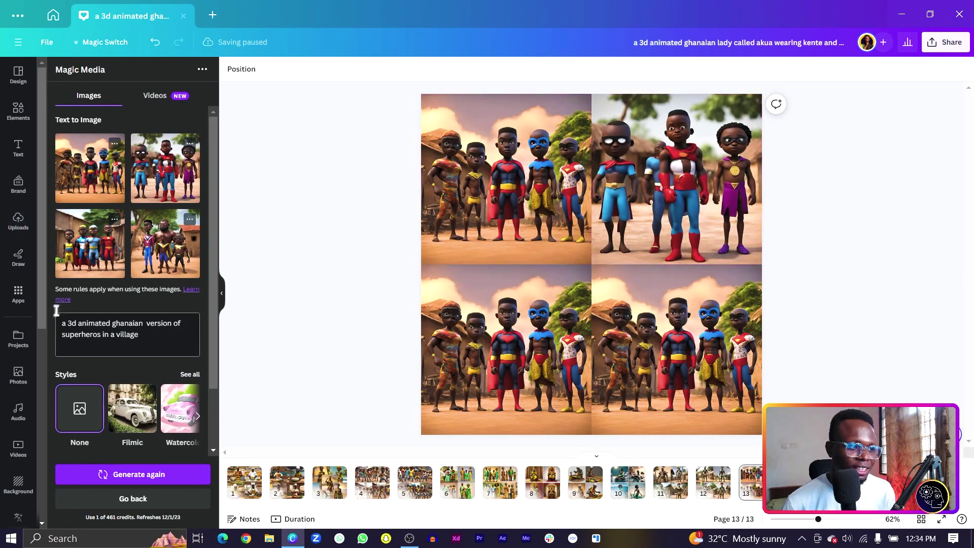
left_click_drag(90, 244, 520, 355)
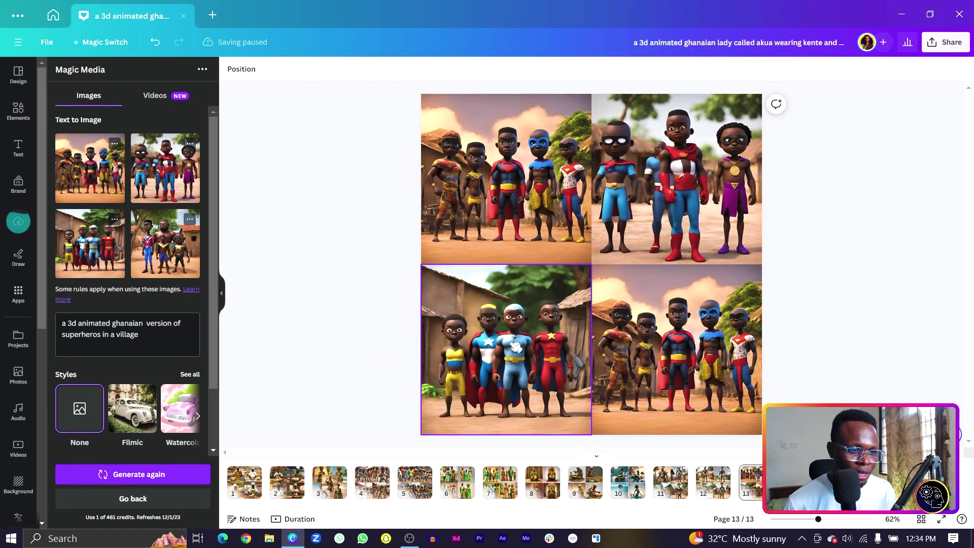
left_click_drag(164, 243, 675, 350)
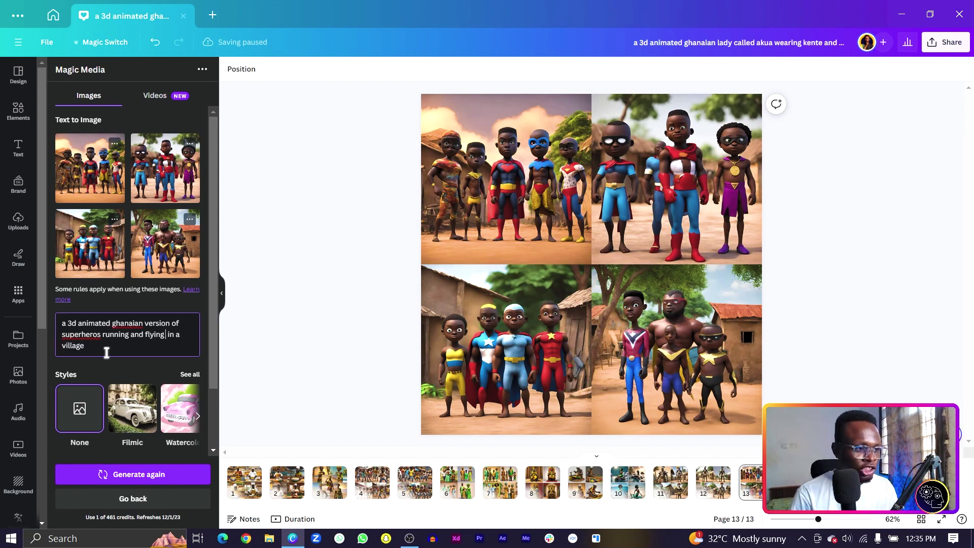
key("Return")
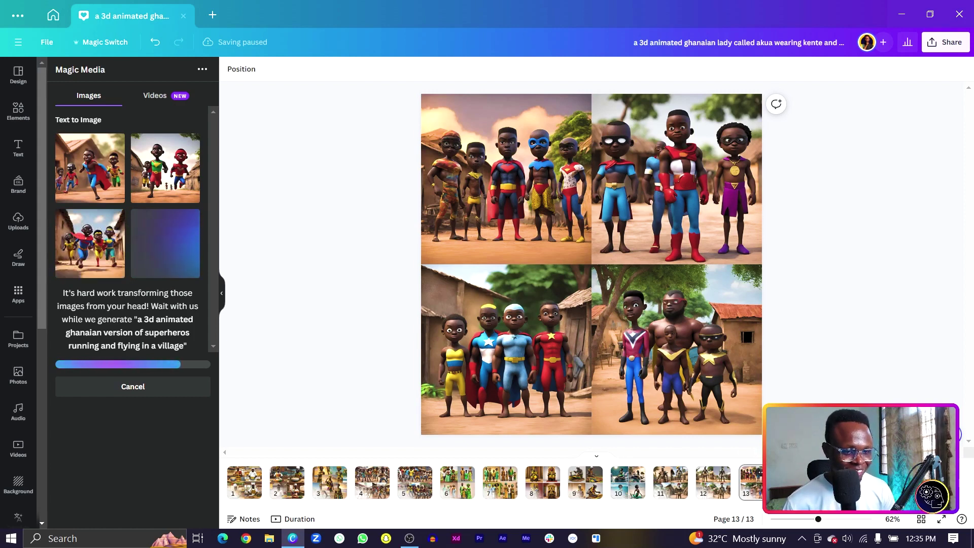
key("ctrl+d")
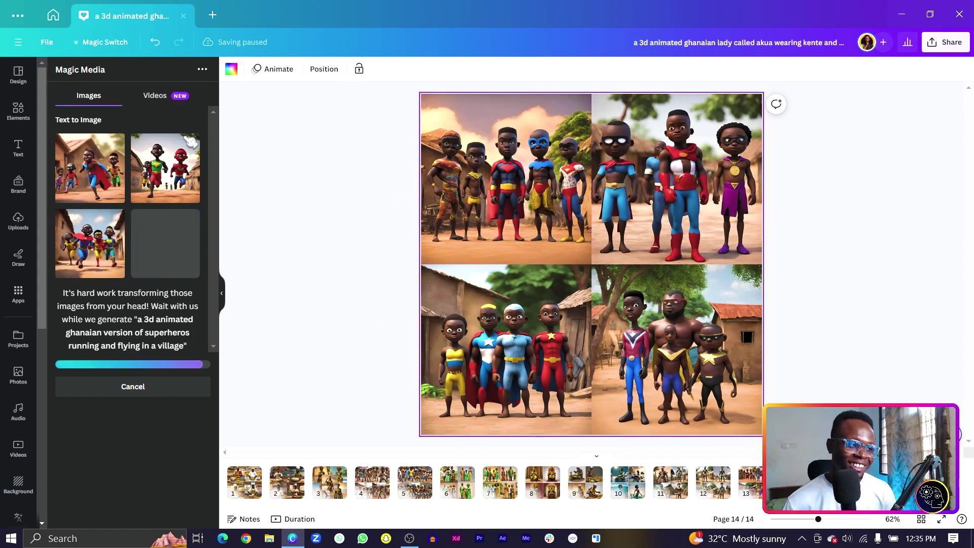
Replace page 14's four cells with the running superheroes, caped kids and the winged hero.
left_click_drag(90, 168, 524, 203)
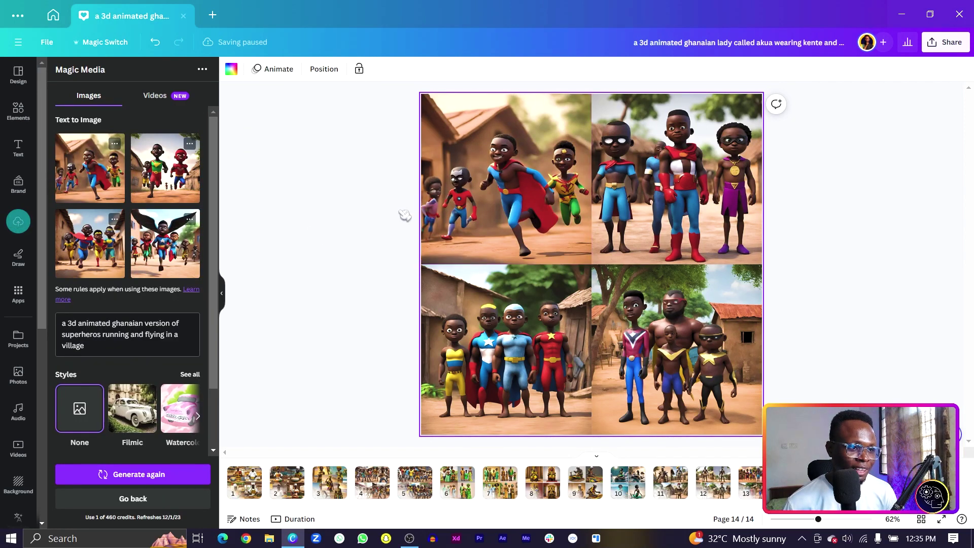
left_click_drag(165, 168, 681, 154)
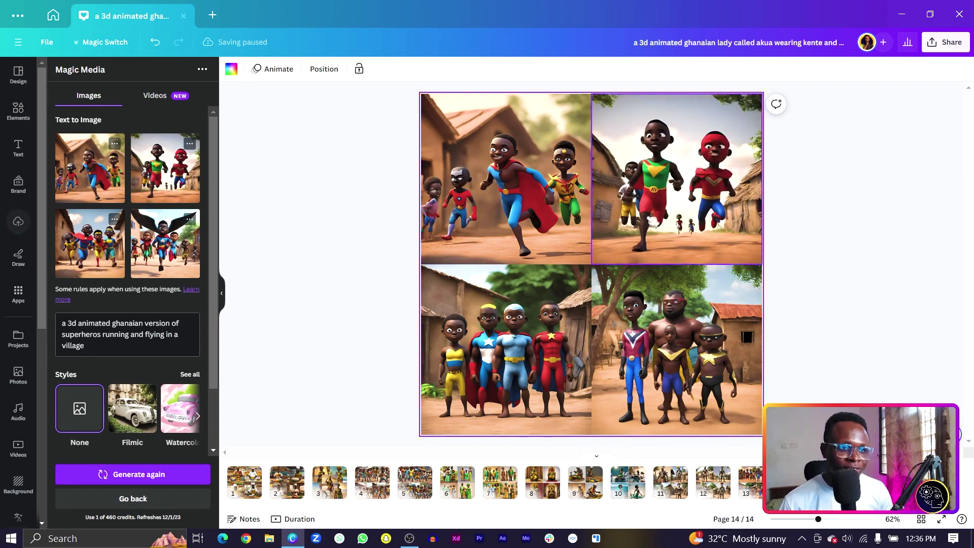
left_click_drag(90, 243, 502, 355)
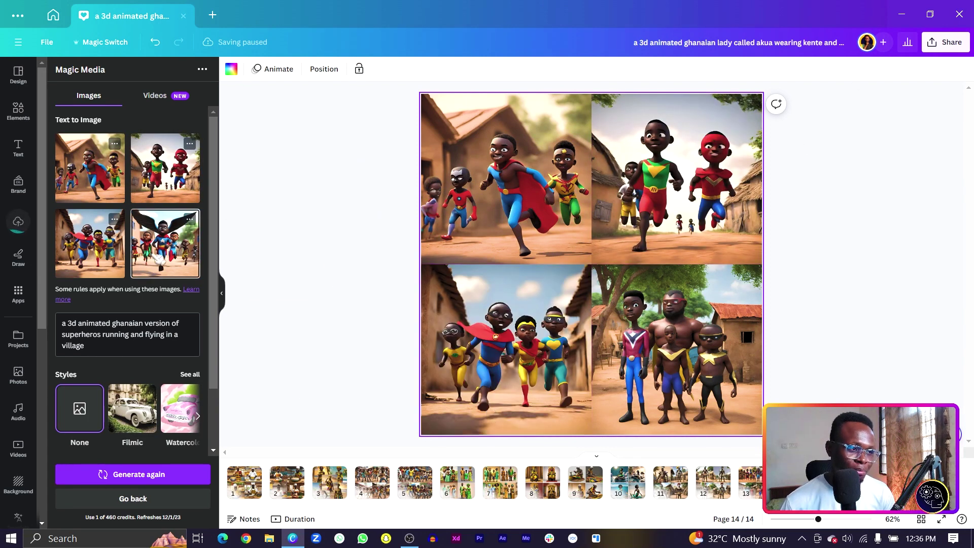
left_click_drag(165, 244, 740, 356)
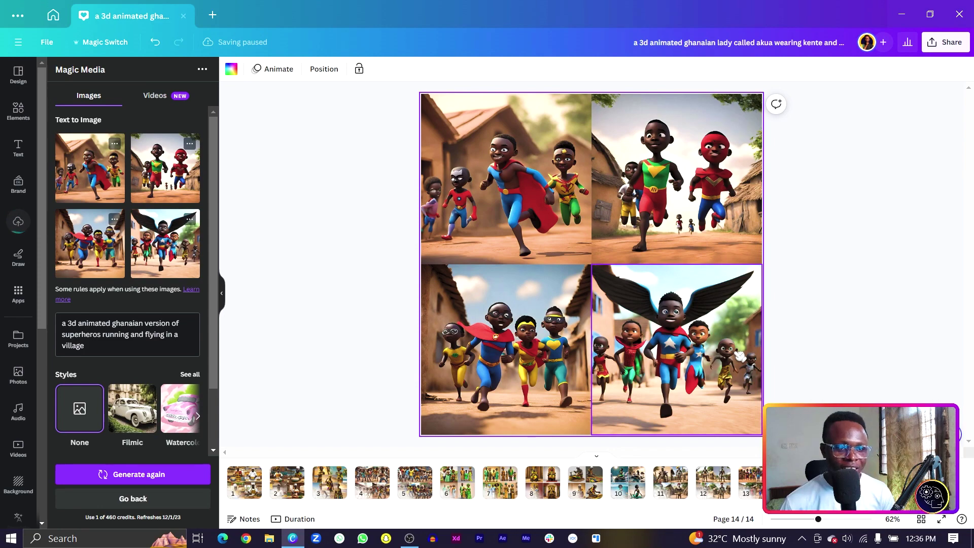